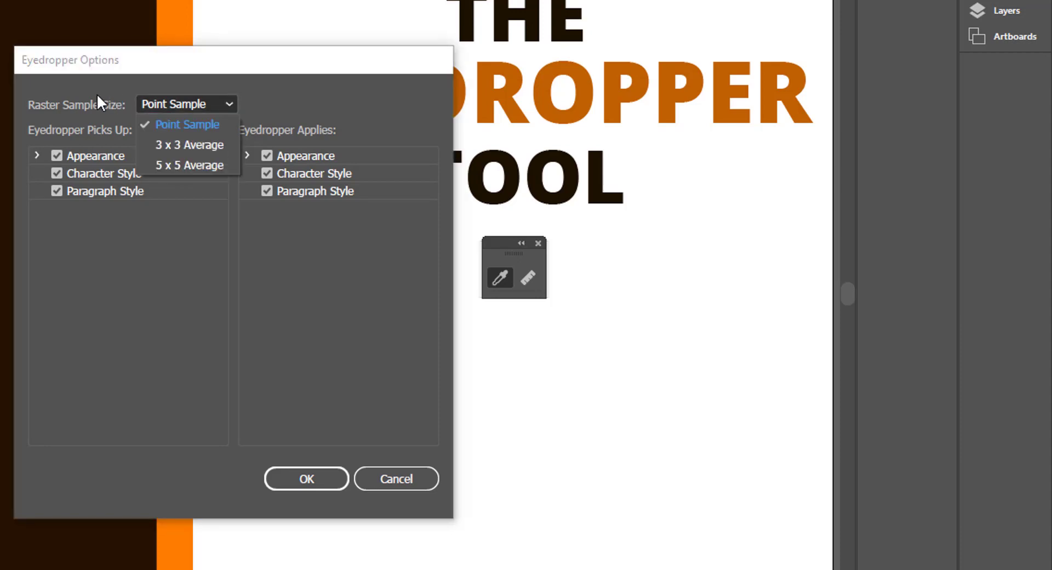
Step: Examine the Eyedropper Options for raster sample size and the attributes picked up and applied, and close them without saving
{"action": "left_click", "coordinate": [97, 94]}
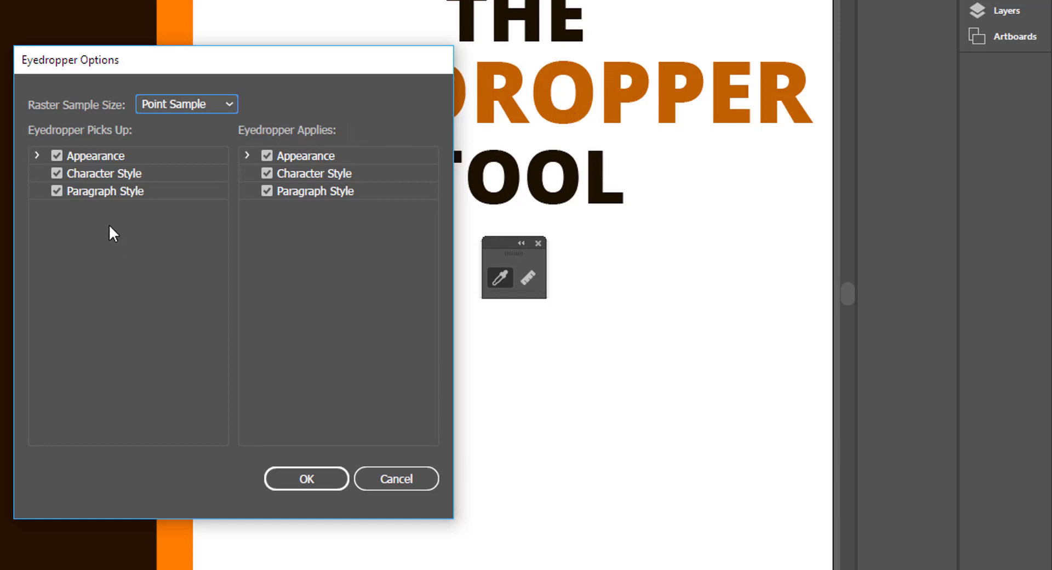
{"action": "left_click", "coordinate": [55, 173]}
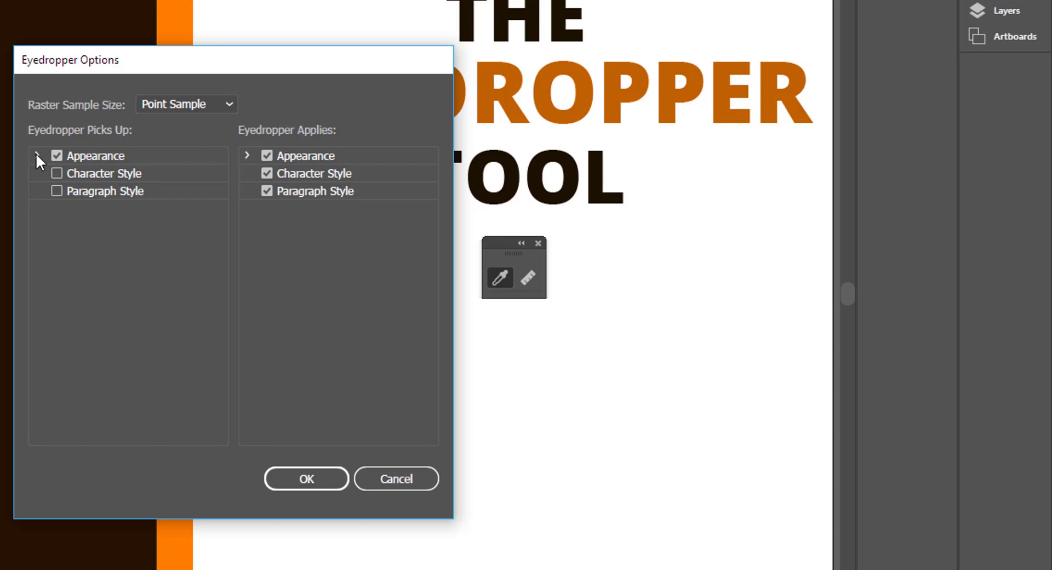
{"action": "left_click", "coordinate": [36, 155]}
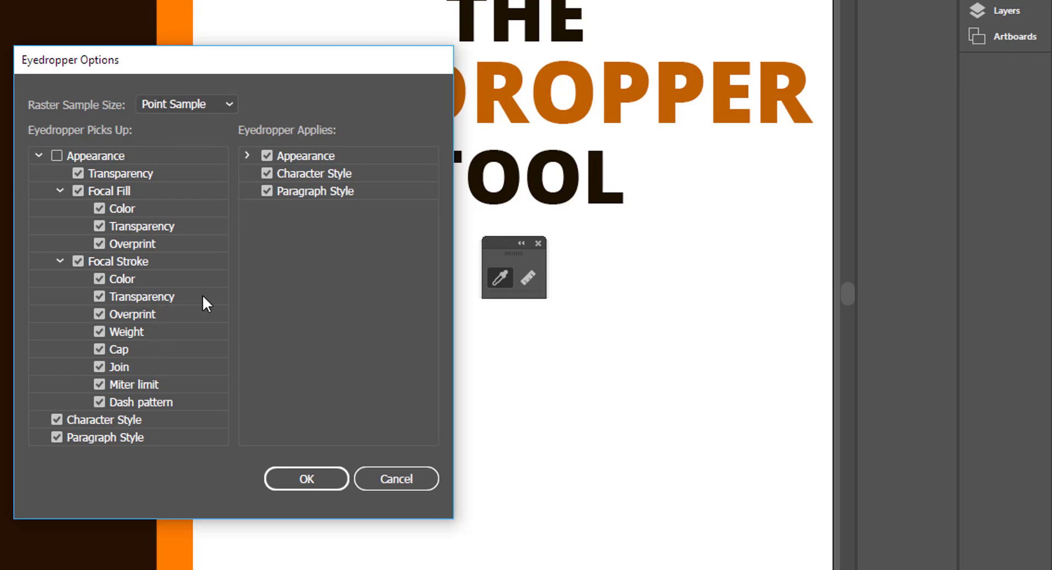
{"action": "left_click", "coordinate": [247, 156]}
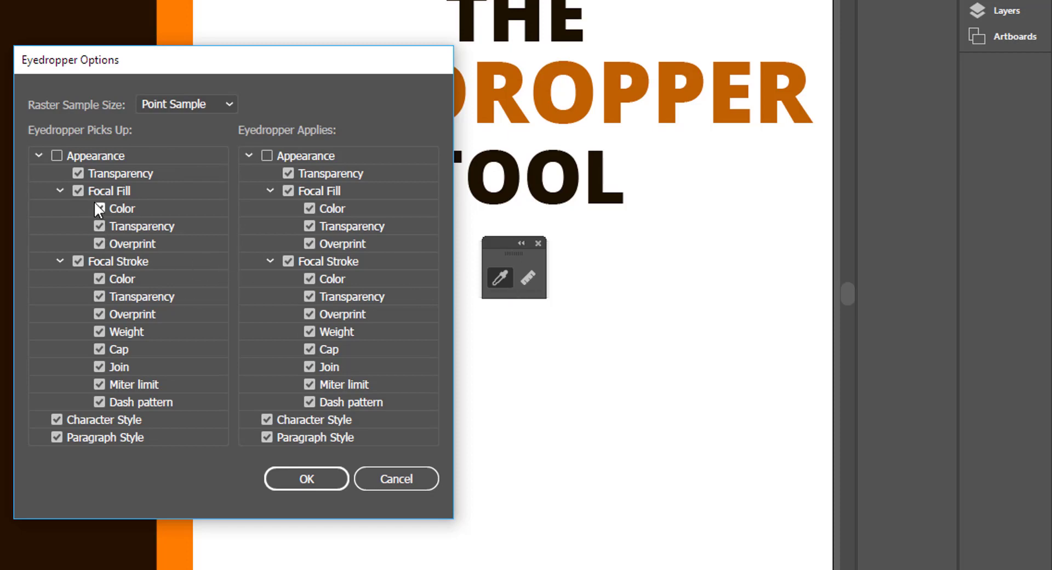
{"action": "left_click", "coordinate": [400, 478]}
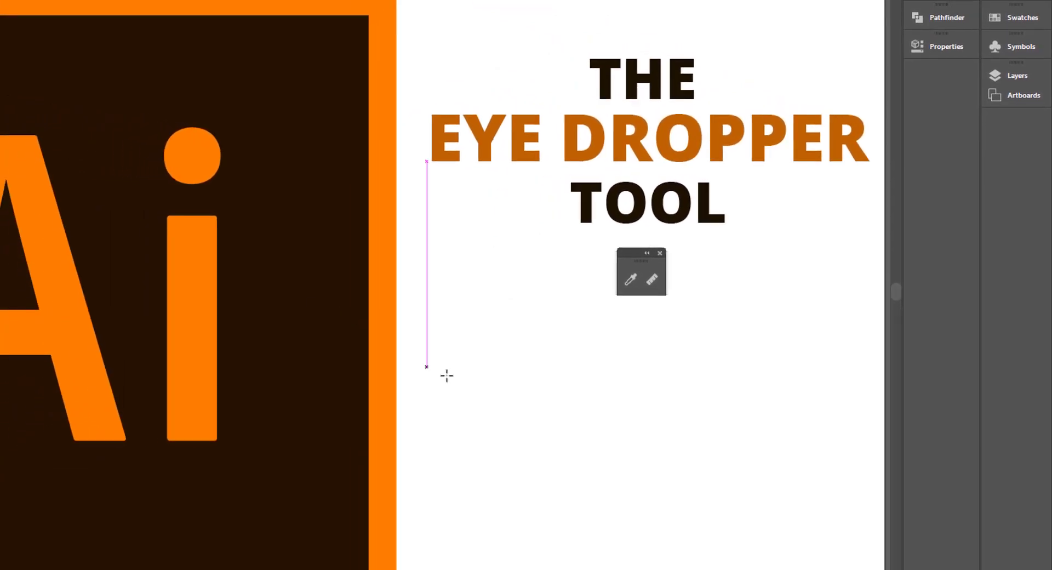
Step: Draw a rounded rectangle about 534 × 298 px below the title and give it a blue 1D99BF stroke
{"action": "left_click_drag", "start_coordinate": [510, 350], "coordinate": [852, 486]}
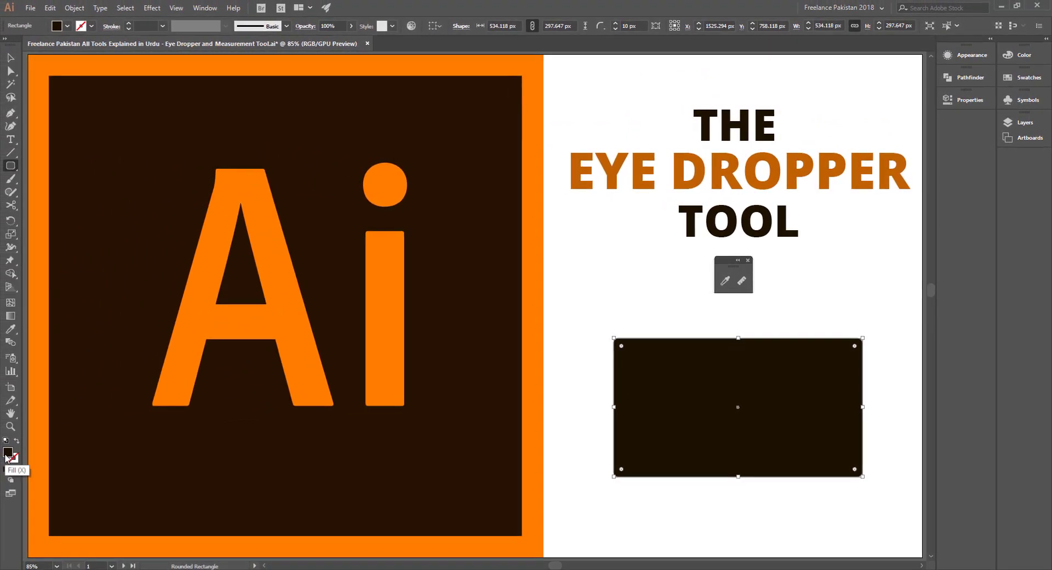
{"action": "left_click", "coordinate": [15, 462]}
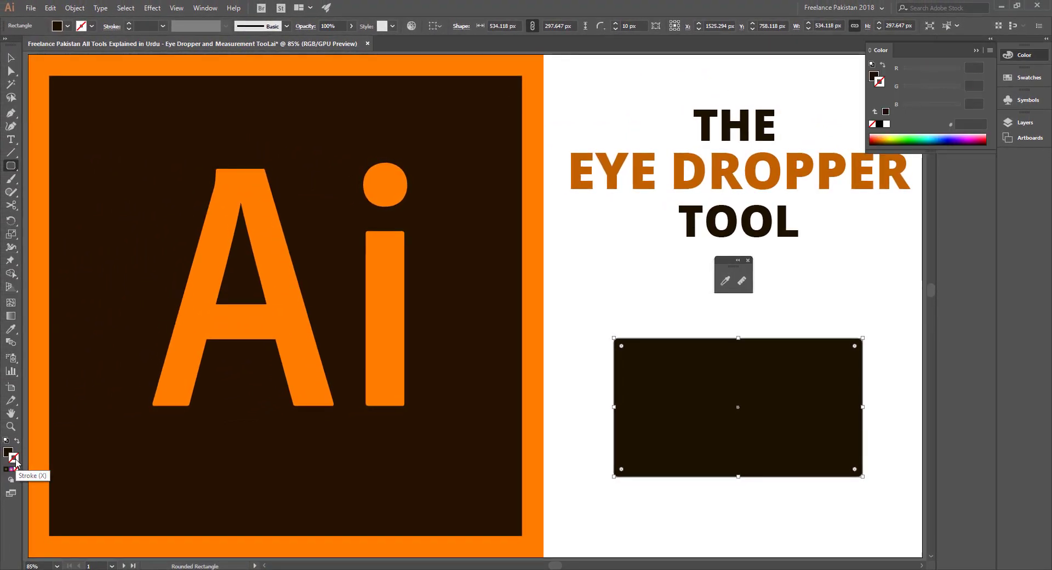
{"action": "double_click", "coordinate": [11, 454]}
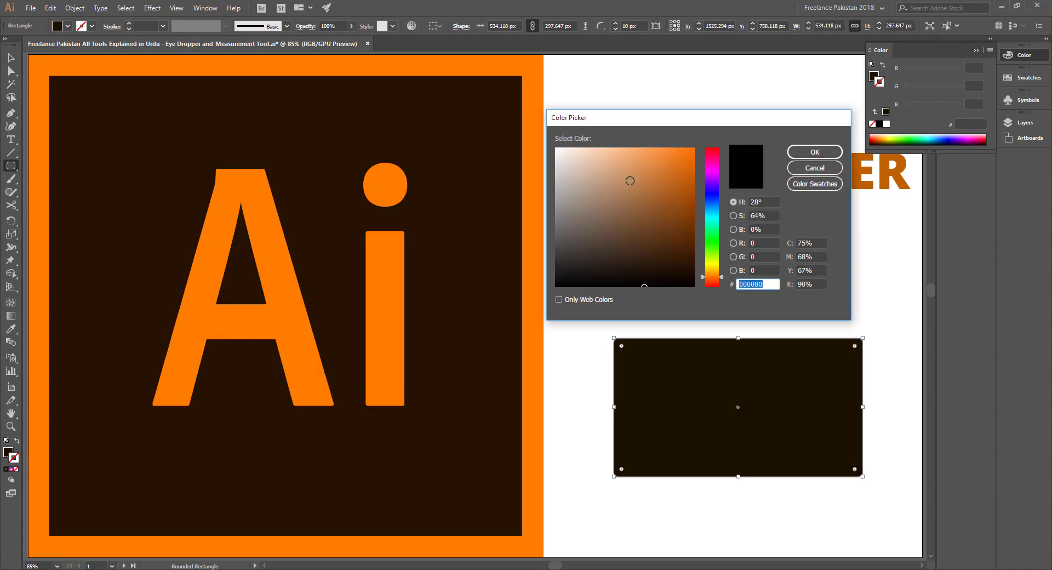
{"action": "left_click", "coordinate": [711, 211]}
{"action": "left_click", "coordinate": [674, 183]}
{"action": "left_click", "coordinate": [814, 151]}
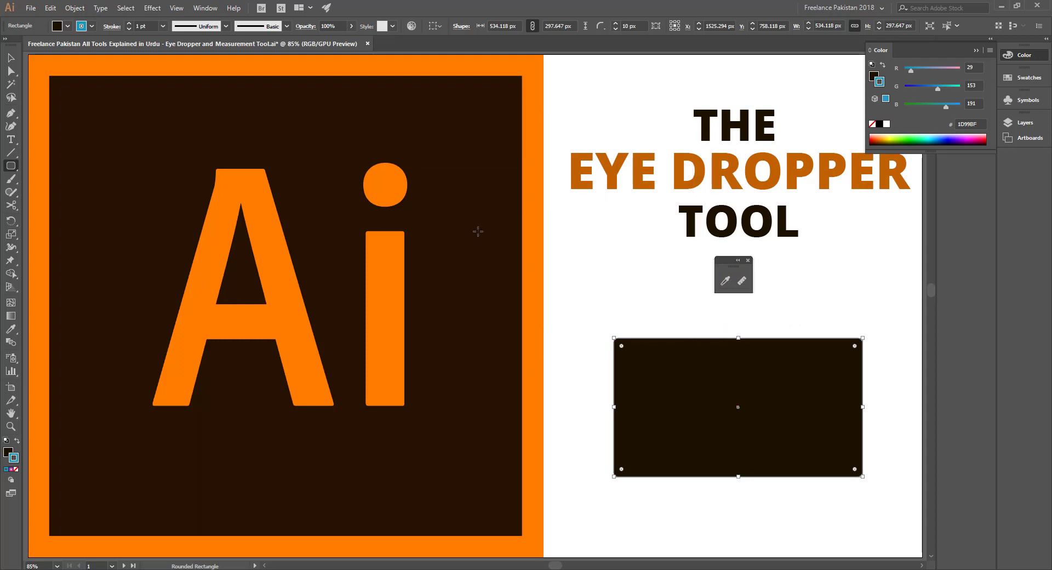
Step: Set the rounded rectangle's stroke weight to 18 pt and deselect it
{"action": "left_click", "coordinate": [130, 24]}
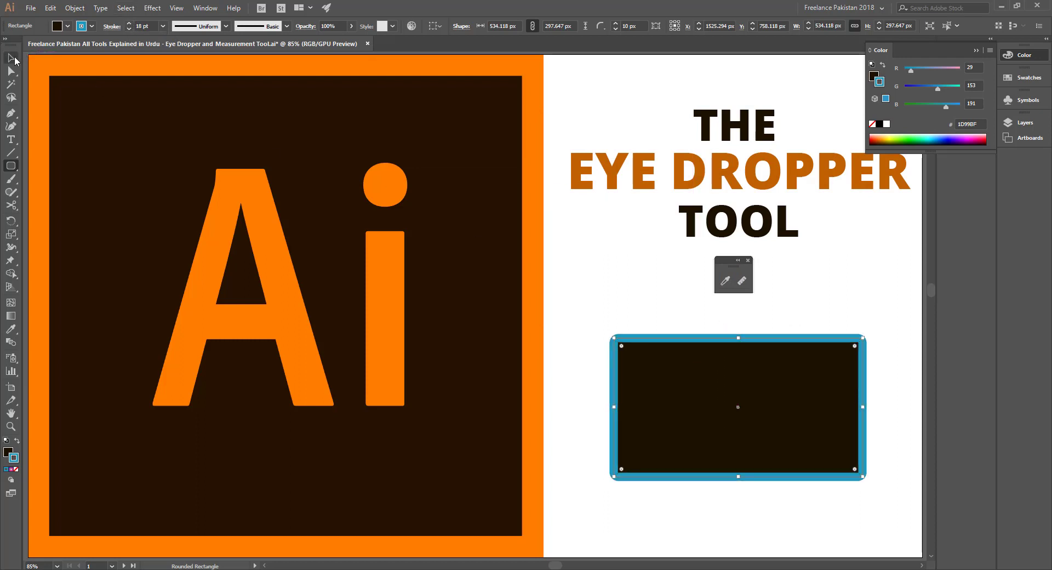
{"action": "key", "text": "v"}
{"action": "left_click", "coordinate": [639, 298]}
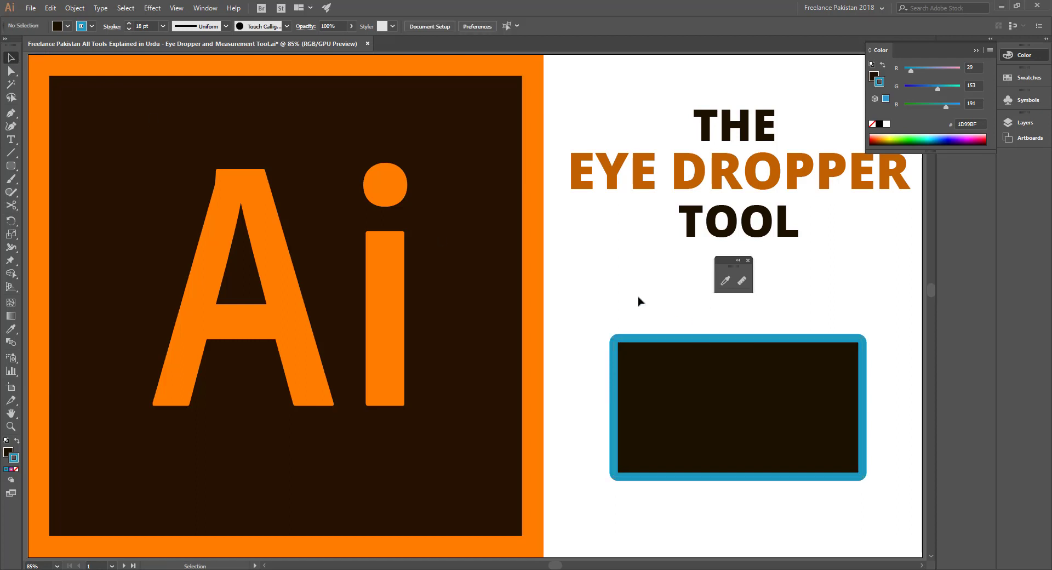
Step: Move the rounded rectangle up to just below the title and place the floating eyedropper toolbar beside the word TOOL
{"action": "left_click", "coordinate": [770, 389]}
{"action": "left_click_drag", "start_coordinate": [773, 406], "coordinate": [768, 322]}
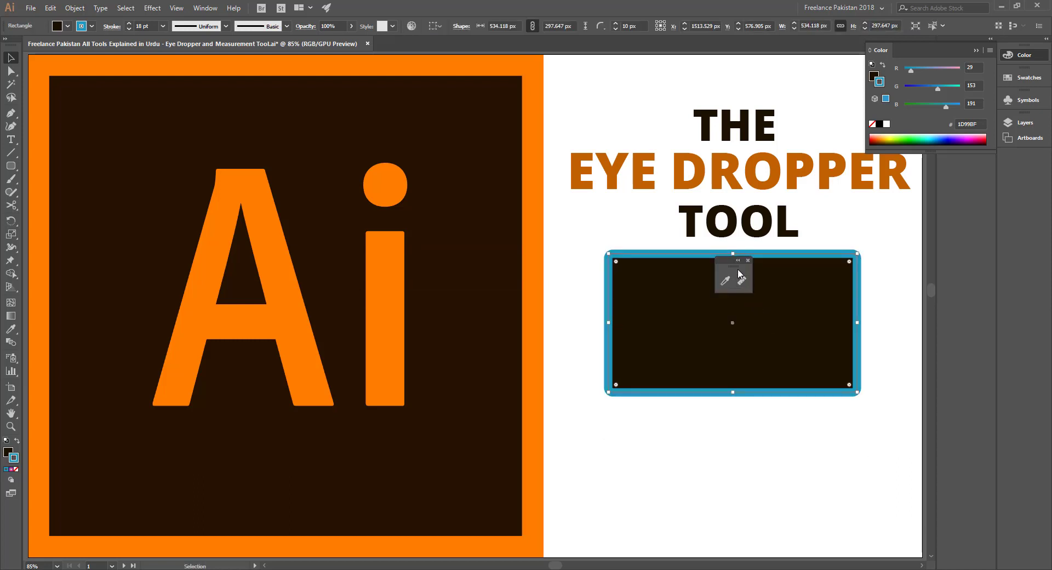
{"action": "left_click_drag", "start_coordinate": [738, 273], "coordinate": [841, 222]}
{"action": "left_click", "coordinate": [647, 467]}
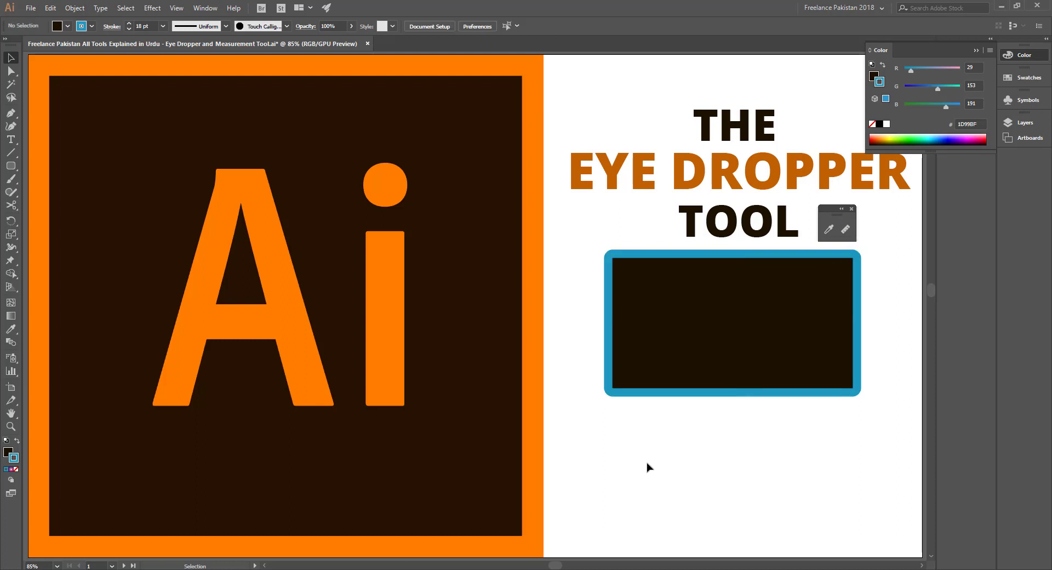
Step: Restore the default fill and stroke and draw a circle about 235 px across below the rectangle
{"action": "key", "text": "d"}
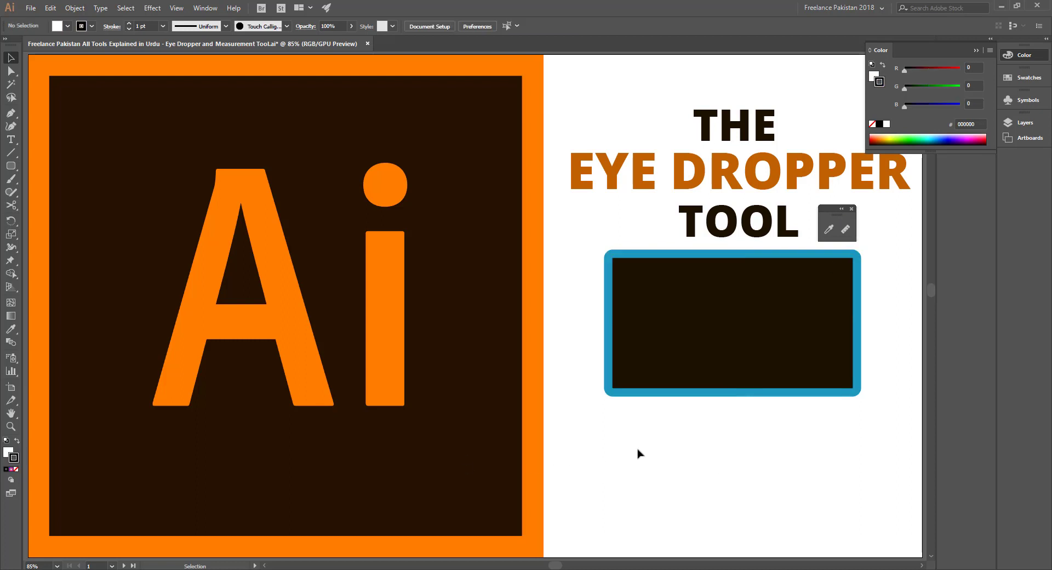
{"action": "left_click", "coordinate": [11, 165]}
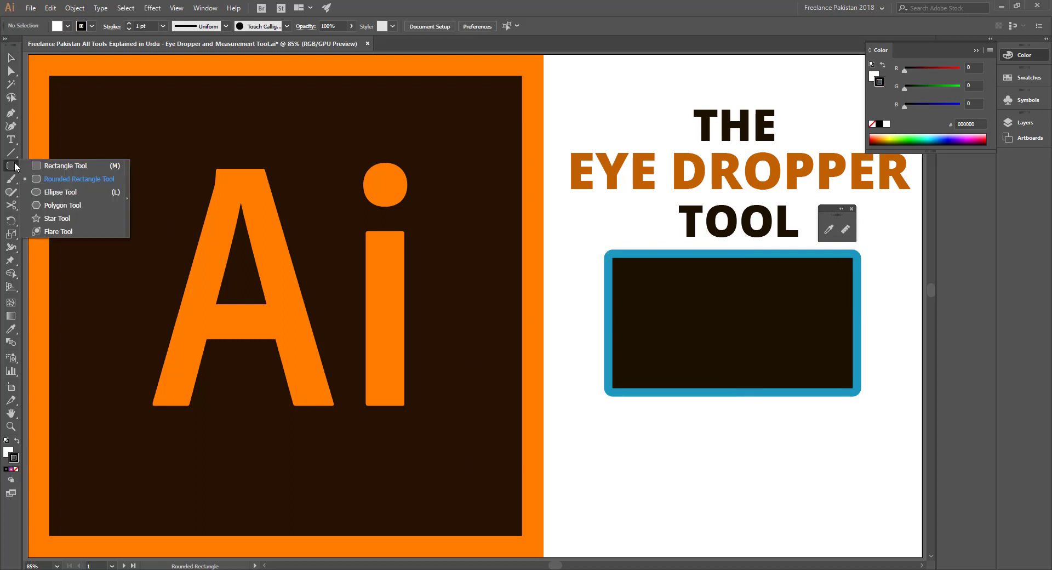
{"action": "left_click", "coordinate": [55, 192]}
{"action": "left_click_drag", "start_coordinate": [665, 432], "coordinate": [775, 528]}
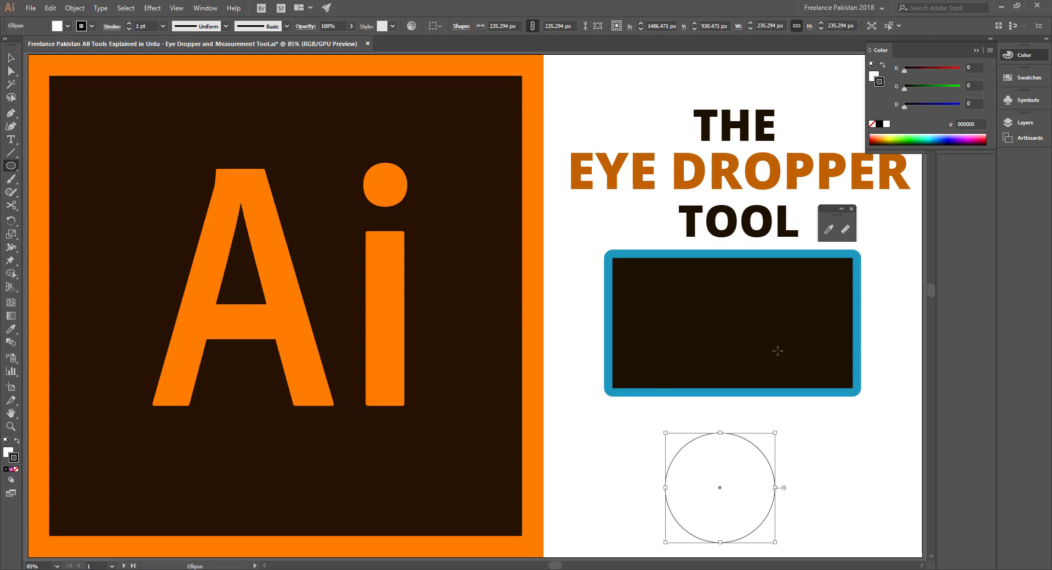
Step: Copy the rectangle's fill and stroke onto the circle with the Eyedropper tool and deselect it
{"action": "key", "text": "i"}
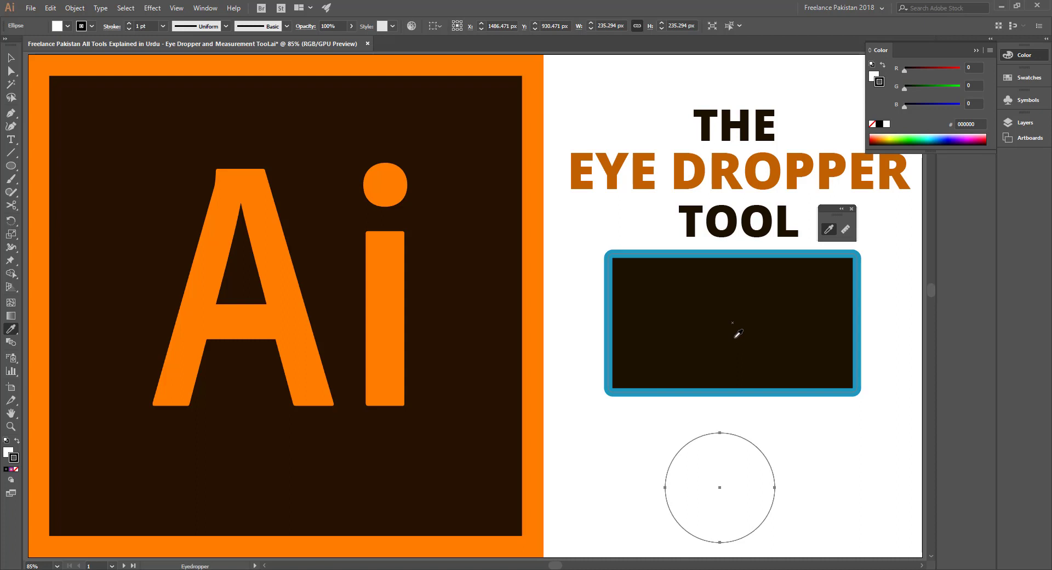
{"action": "left_click", "coordinate": [805, 309]}
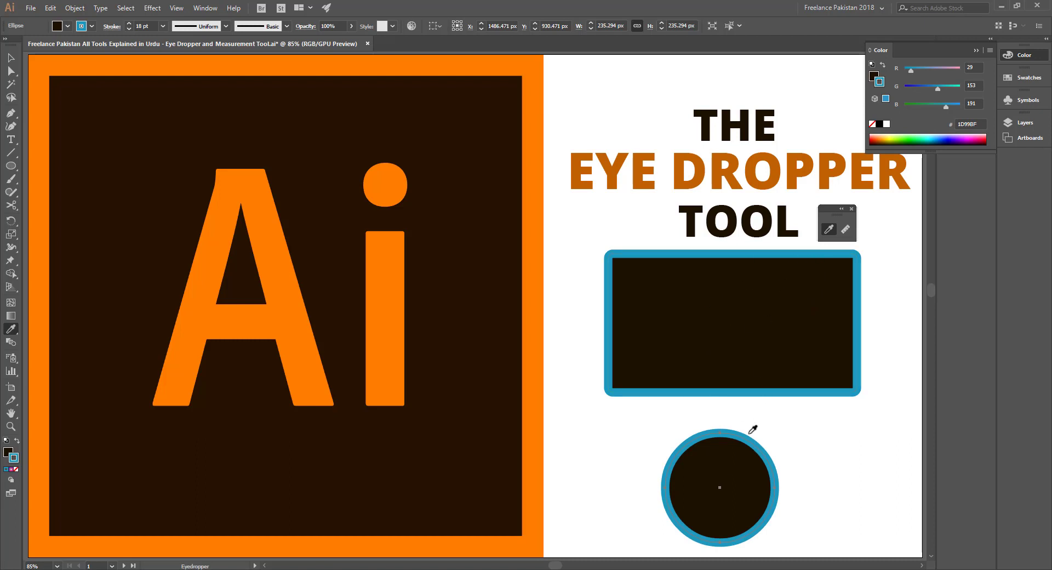
{"action": "key", "text": "v"}
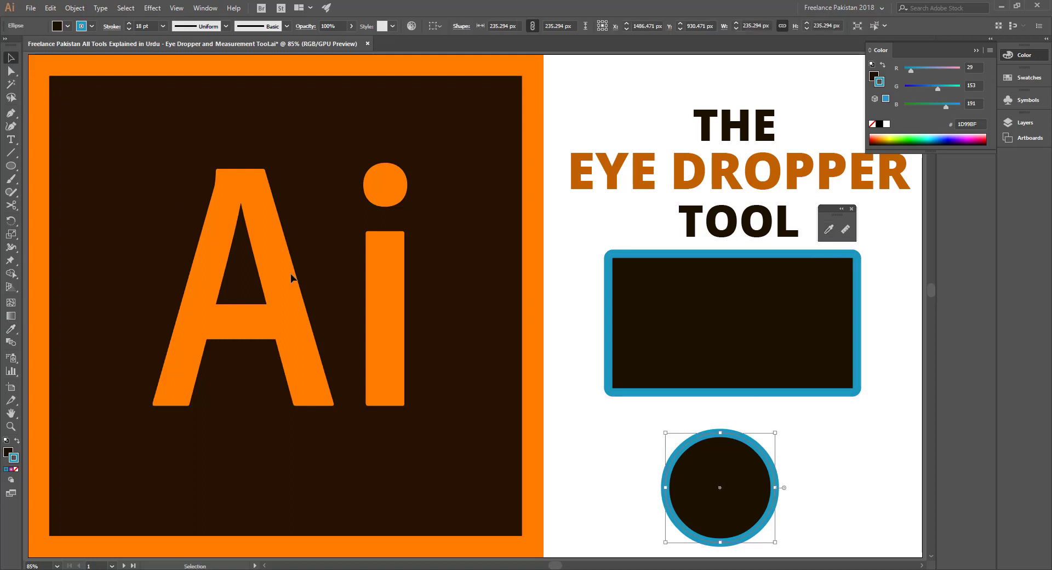
{"action": "left_click", "coordinate": [583, 458]}
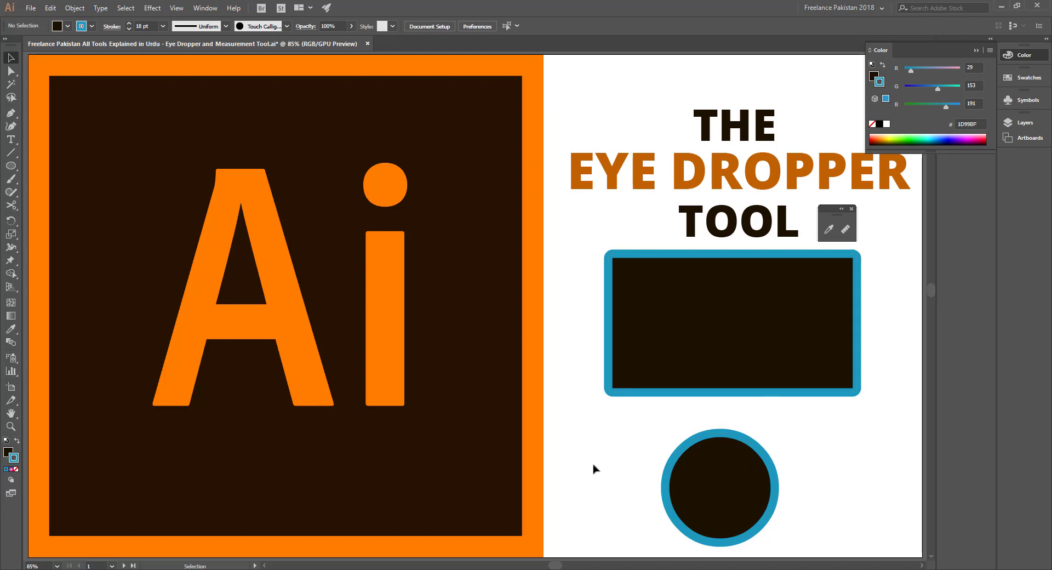
Step: Delete the circle below the rectangle
{"action": "left_click_drag", "start_coordinate": [621, 457], "coordinate": [691, 481]}
{"action": "left_click", "coordinate": [553, 460]}
{"action": "left_click_drag", "start_coordinate": [626, 451], "coordinate": [786, 518]}
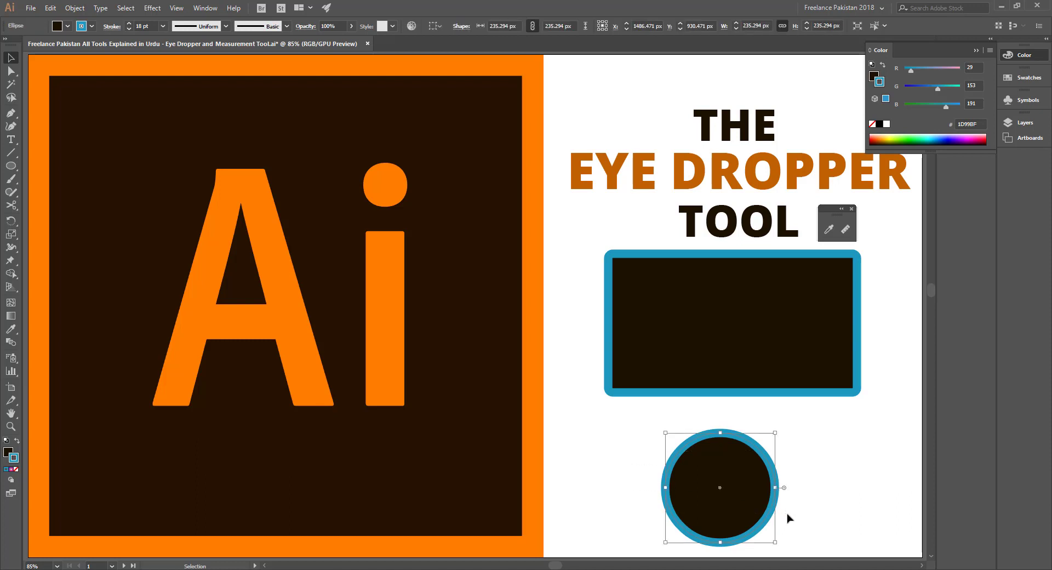
{"action": "key", "text": "Delete"}
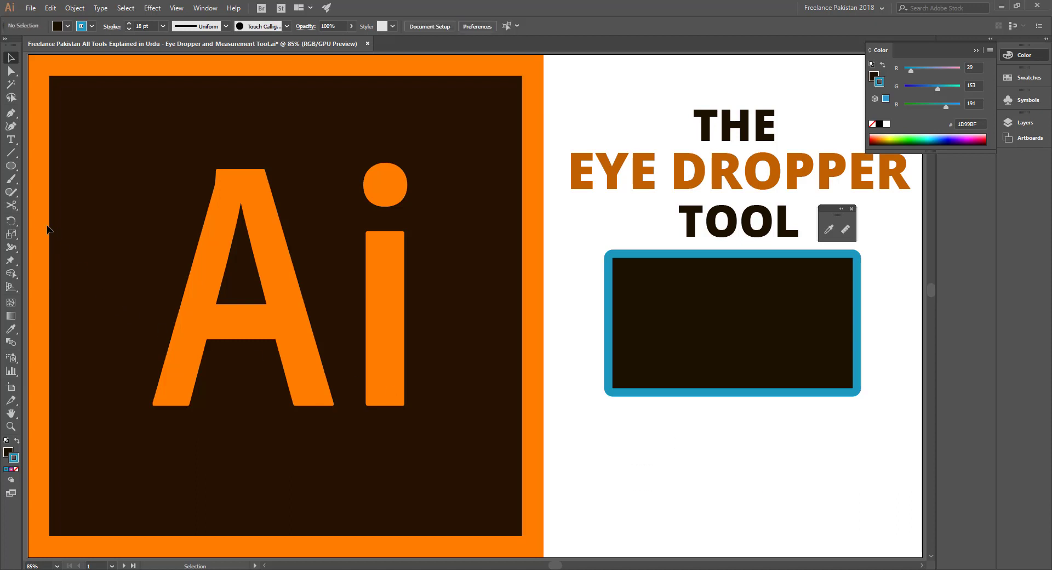
Step: Add the text "passion" below the rectangle and scale it up to about 137 pt
{"action": "left_click", "coordinate": [11, 139]}
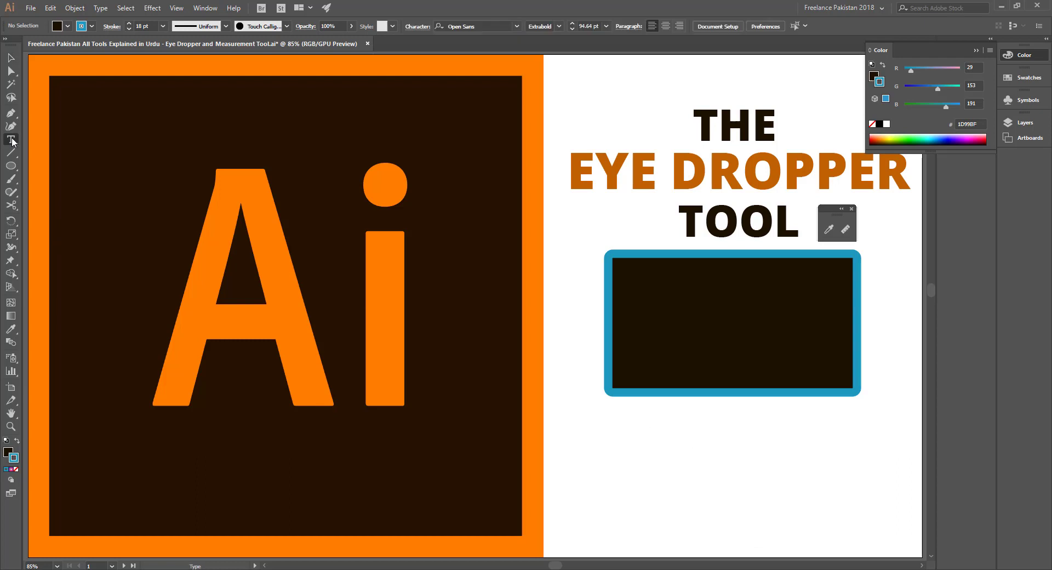
{"action": "left_click", "coordinate": [652, 464]}
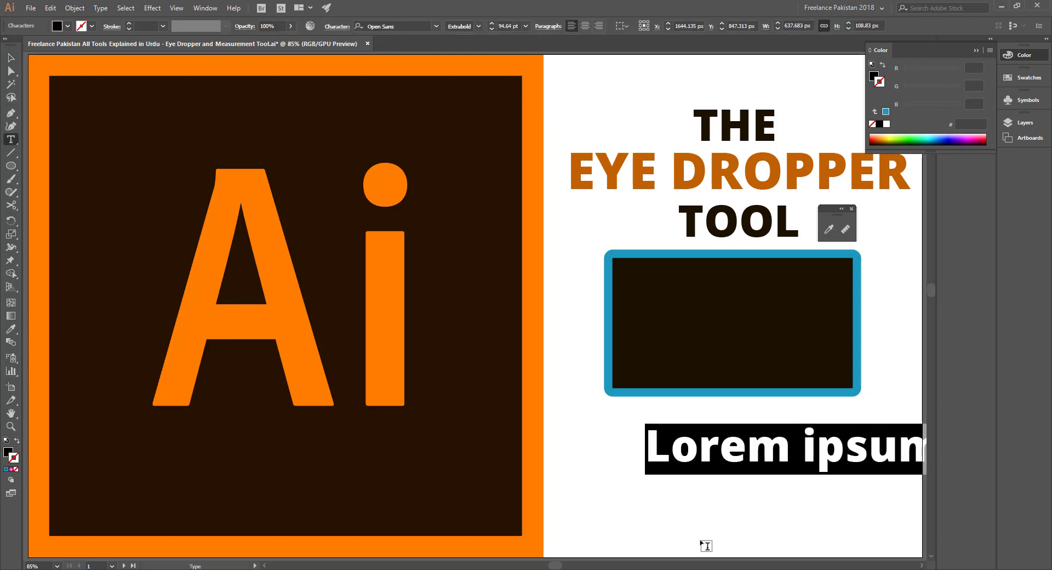
{"action": "type", "text": "passion"}
{"action": "key", "text": "Escape"}
{"action": "left_click_drag", "start_coordinate": [785, 459], "coordinate": [778, 477]}
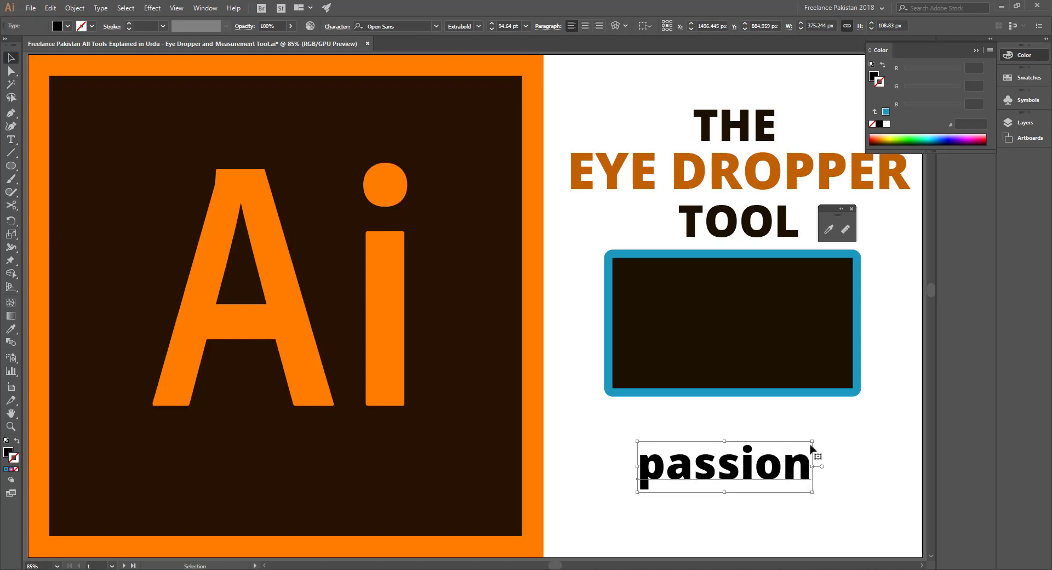
{"action": "left_click_drag", "start_coordinate": [811, 441], "coordinate": [890, 419]}
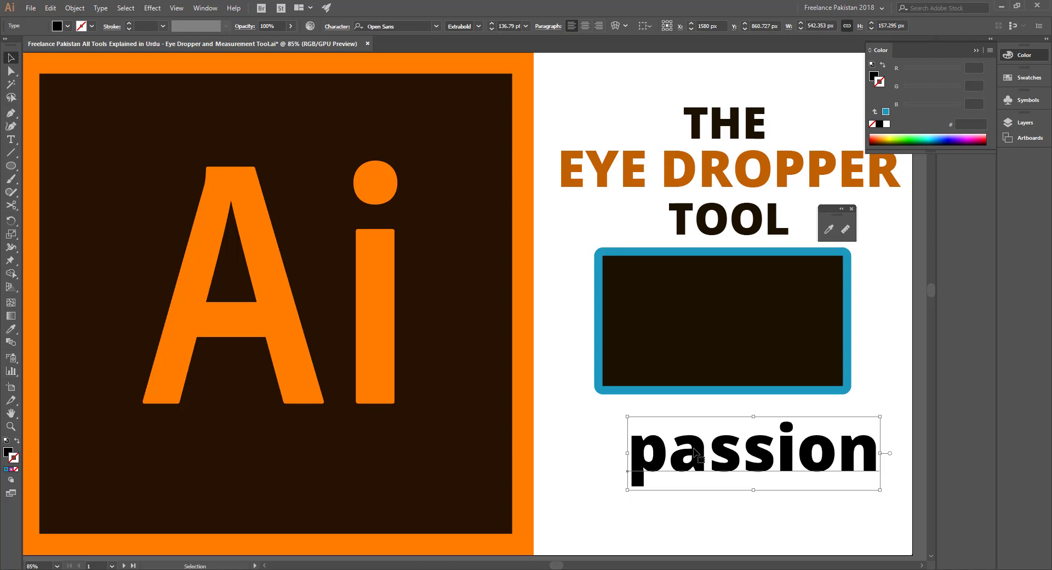
Step: Apply the rectangle's appearance to the "passion" text with the Eyedropper tool and set the text's stroke weight to 7 pt
{"action": "key", "text": "i"}
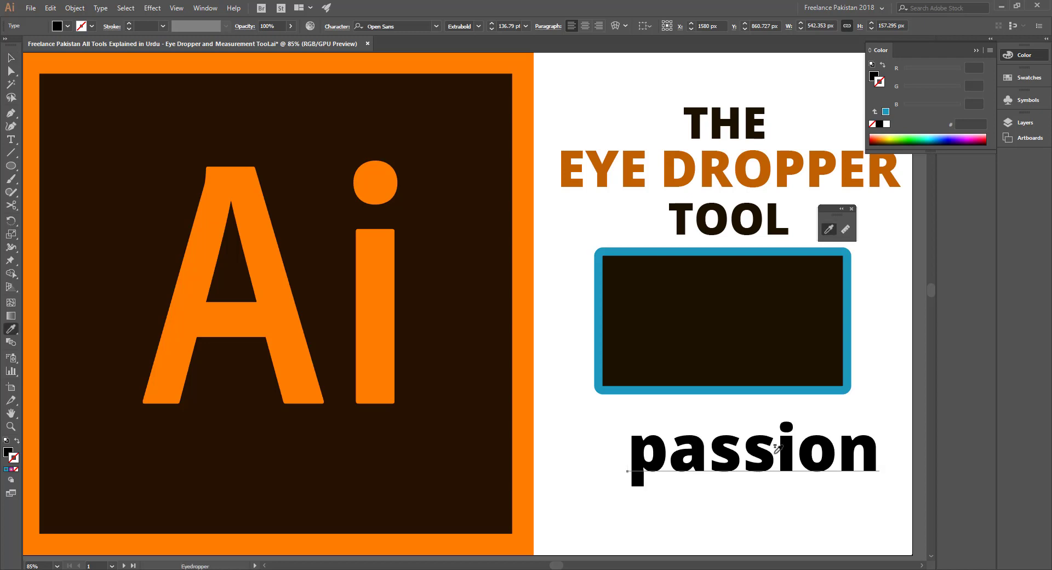
{"action": "left_click", "coordinate": [735, 318]}
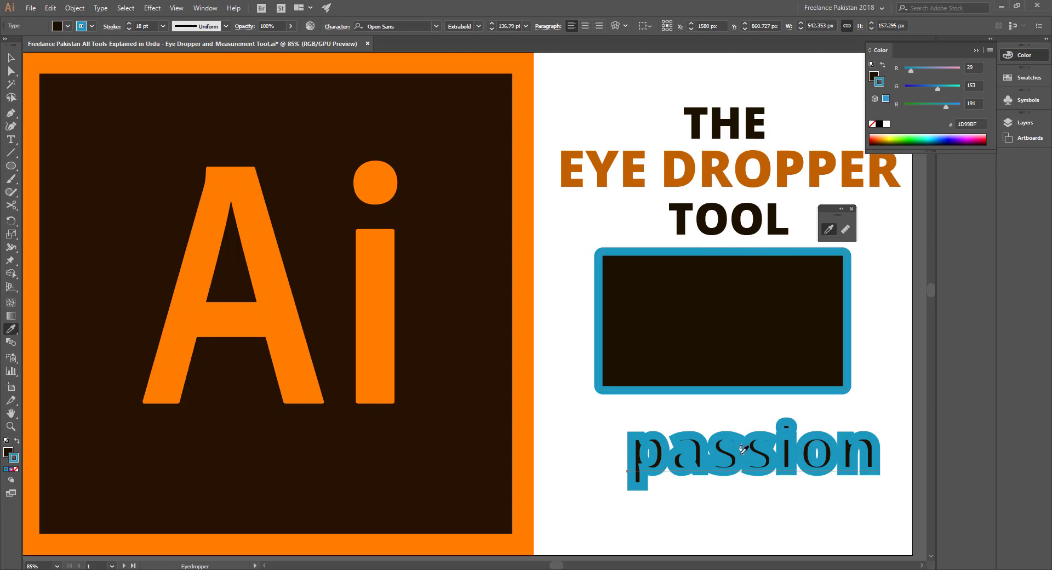
{"action": "left_click", "coordinate": [129, 27]}
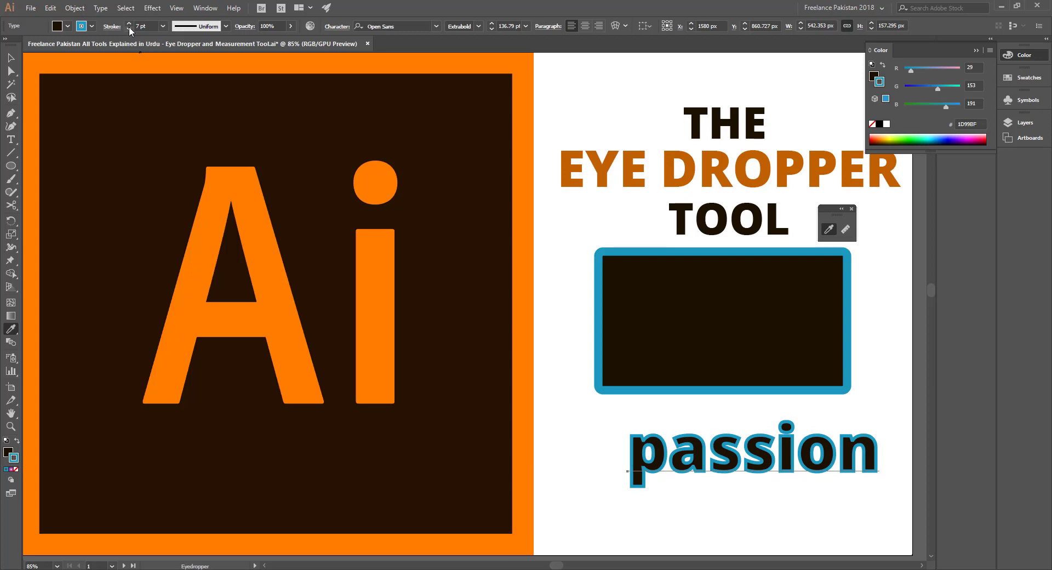
Step: Move the "passion" text up so it sits directly beneath the rectangle
{"action": "left_click", "coordinate": [11, 58]}
{"action": "left_click", "coordinate": [665, 469]}
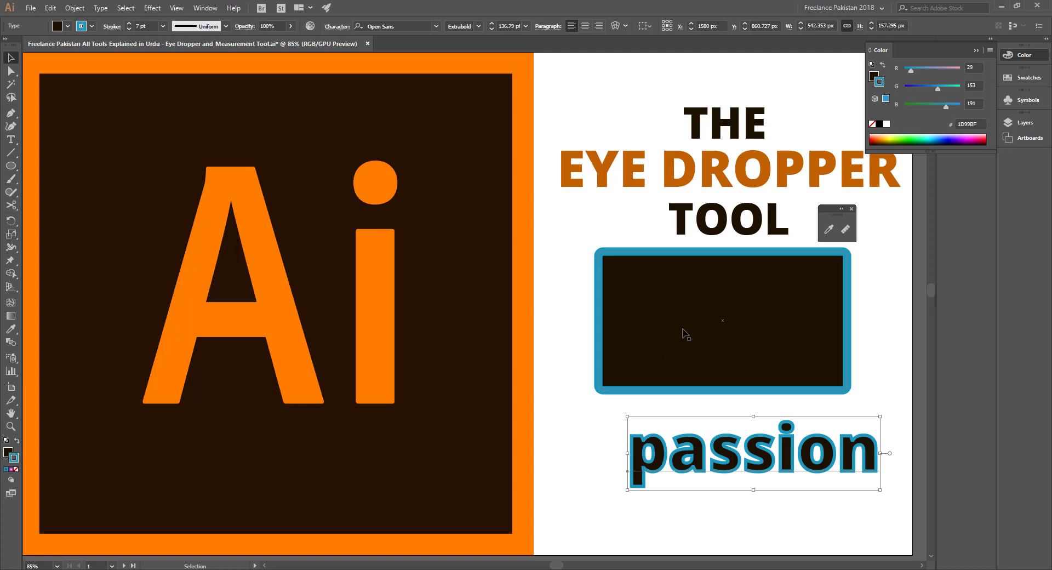
{"action": "left_click_drag", "start_coordinate": [762, 463], "coordinate": [735, 438]}
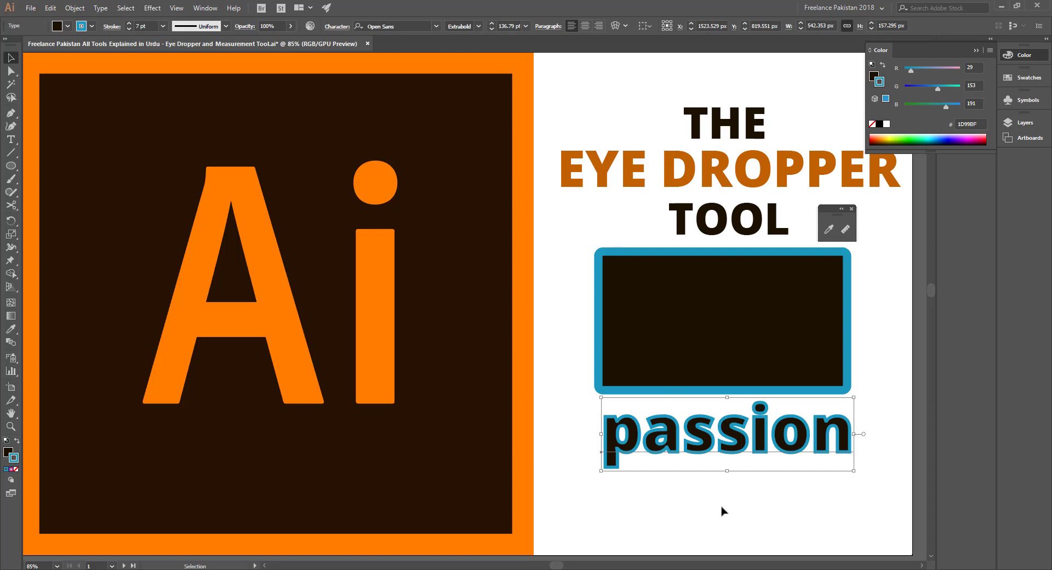
Step: Delete both the rounded rectangle and the "passion" text
{"action": "left_click", "coordinate": [746, 491]}
{"action": "left_click_drag", "start_coordinate": [766, 495], "coordinate": [645, 357]}
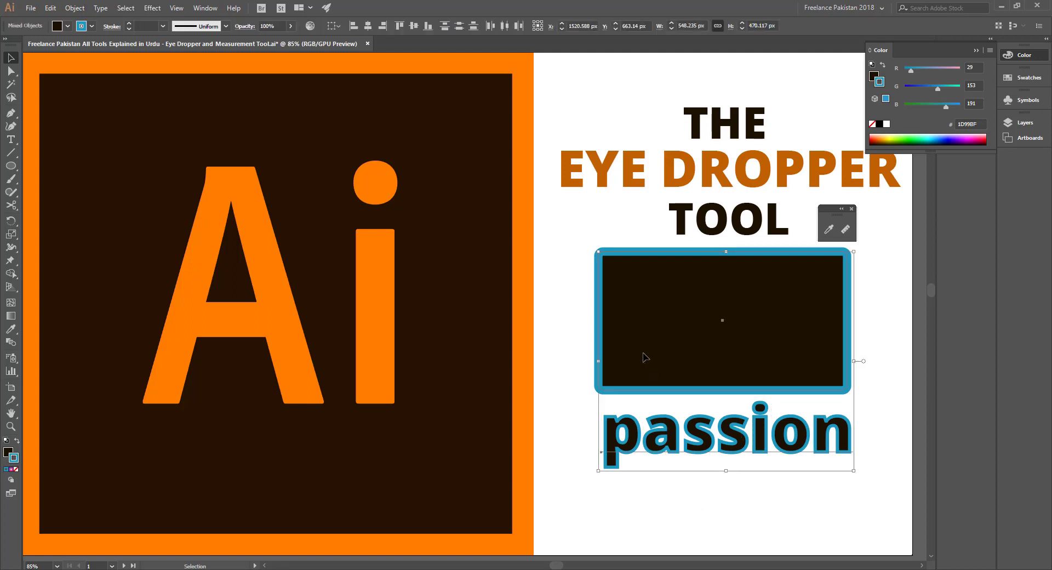
{"action": "key", "text": "Delete"}
Step: Add the text "Freelance" directly below the title
{"action": "left_click", "coordinate": [10, 139]}
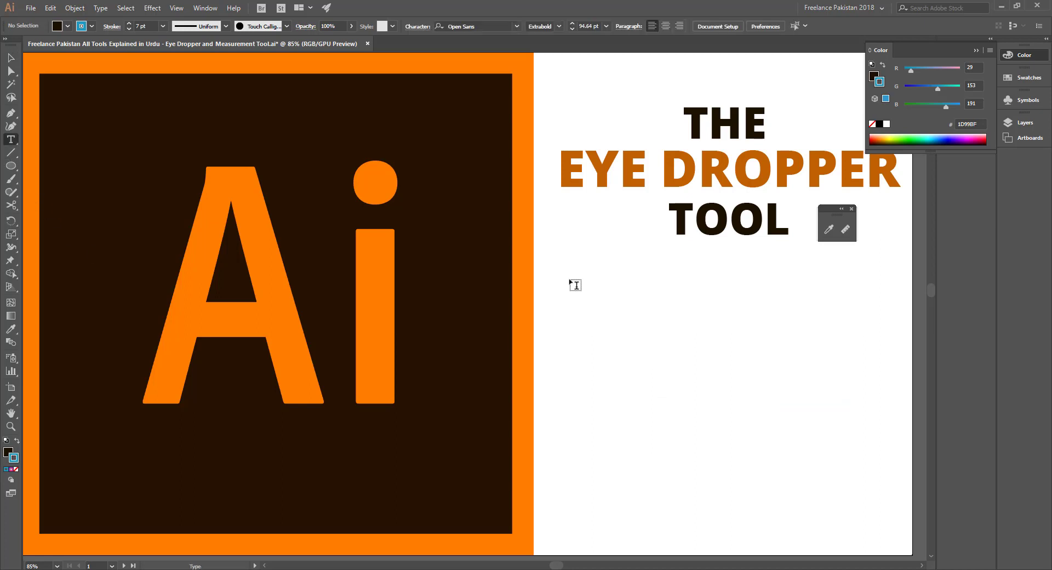
{"action": "left_click", "coordinate": [570, 282]}
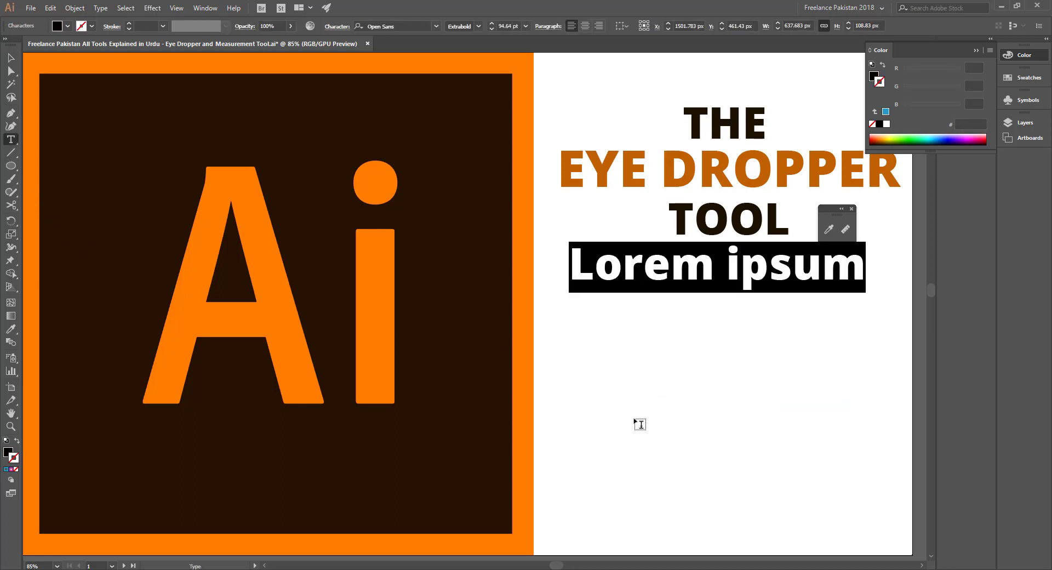
{"action": "type", "text": "Freelance"}
{"action": "left_click", "coordinate": [15, 63]}
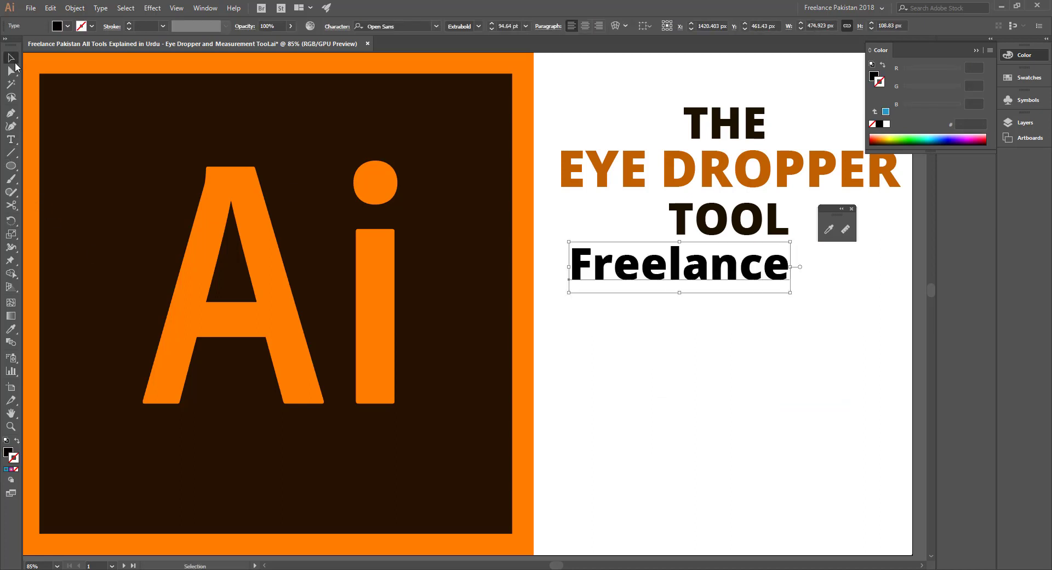
Step: Duplicate the "Freelance" text below the original and change the copy's wording to "Pakistan"
{"action": "left_click", "coordinate": [673, 366]}
{"action": "left_click_drag", "start_coordinate": [695, 271], "coordinate": [749, 373]}
{"action": "double_click", "coordinate": [721, 361]}
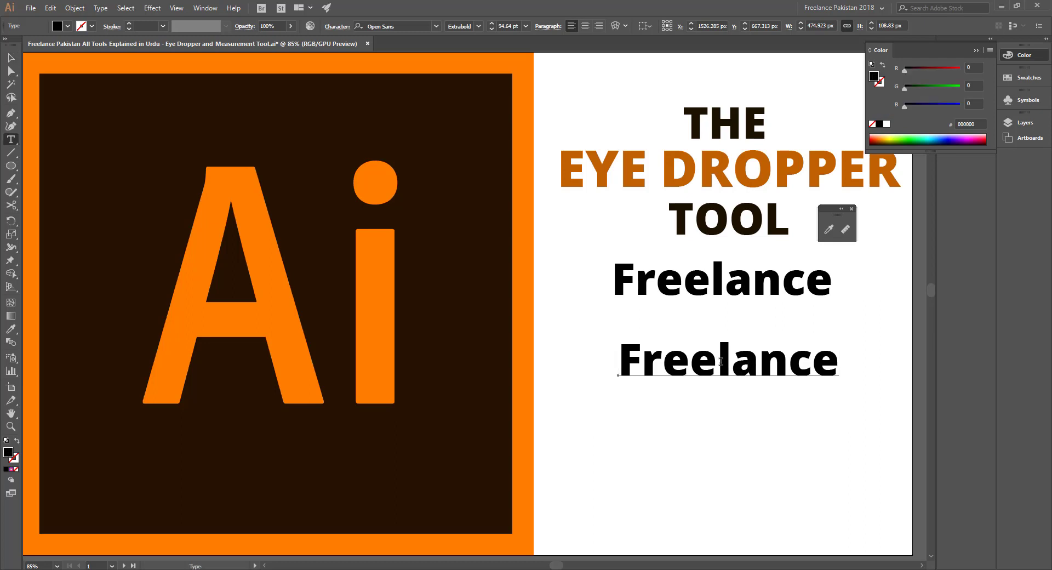
{"action": "double_click", "coordinate": [721, 361]}
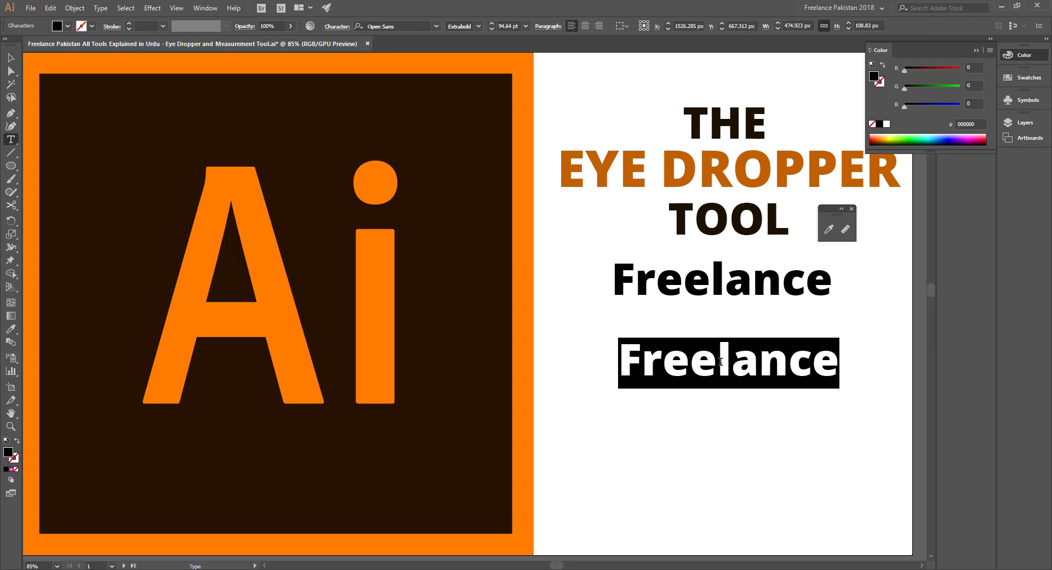
{"action": "type", "text": "Pakistan"}
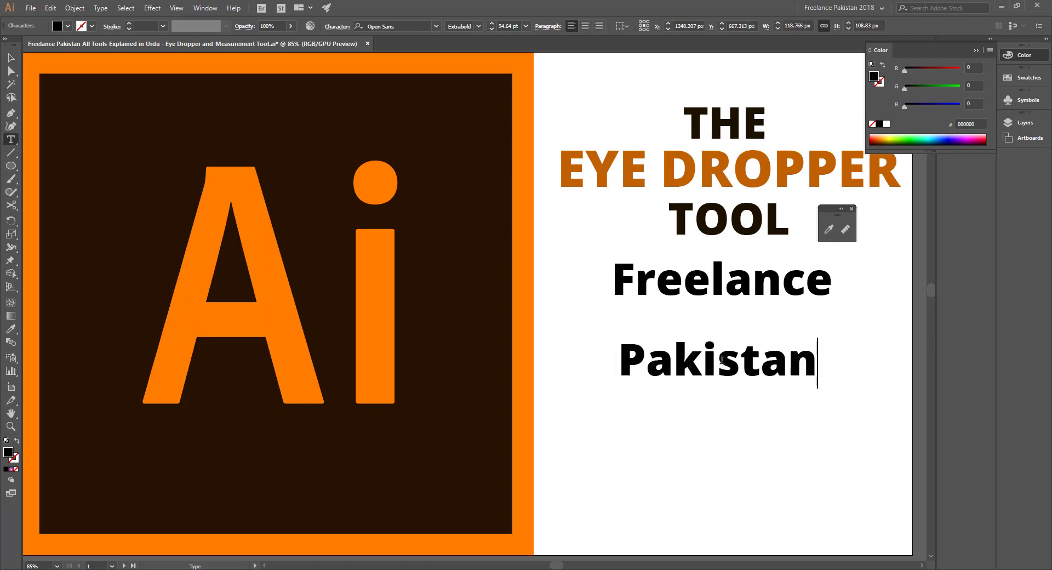
{"action": "left_click", "coordinate": [10, 58]}
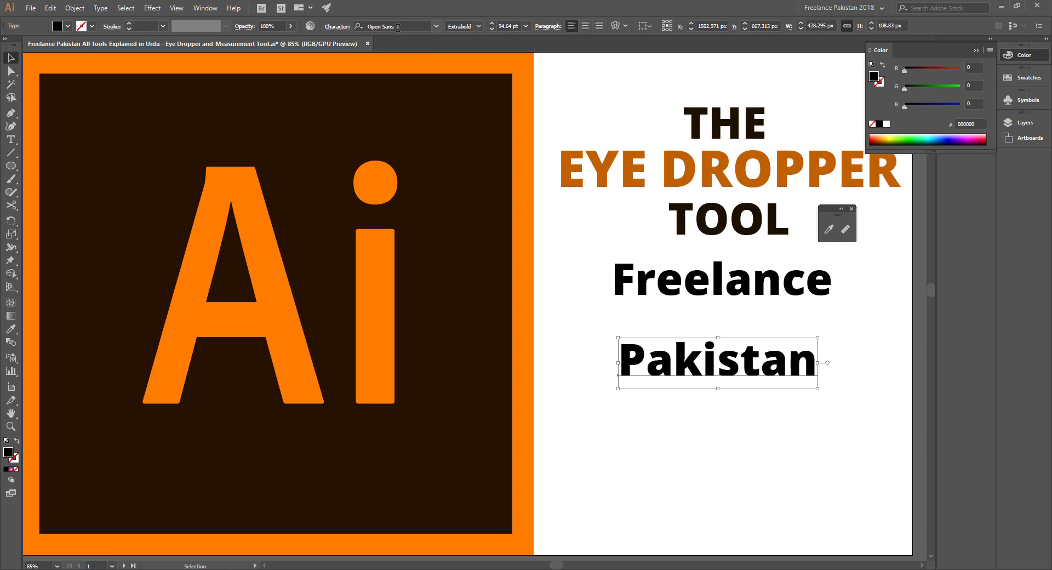
Step: Fill the "Freelance" text with the blue swatch C=90 M=83 Y=0 K=0
{"action": "left_click", "coordinate": [664, 286]}
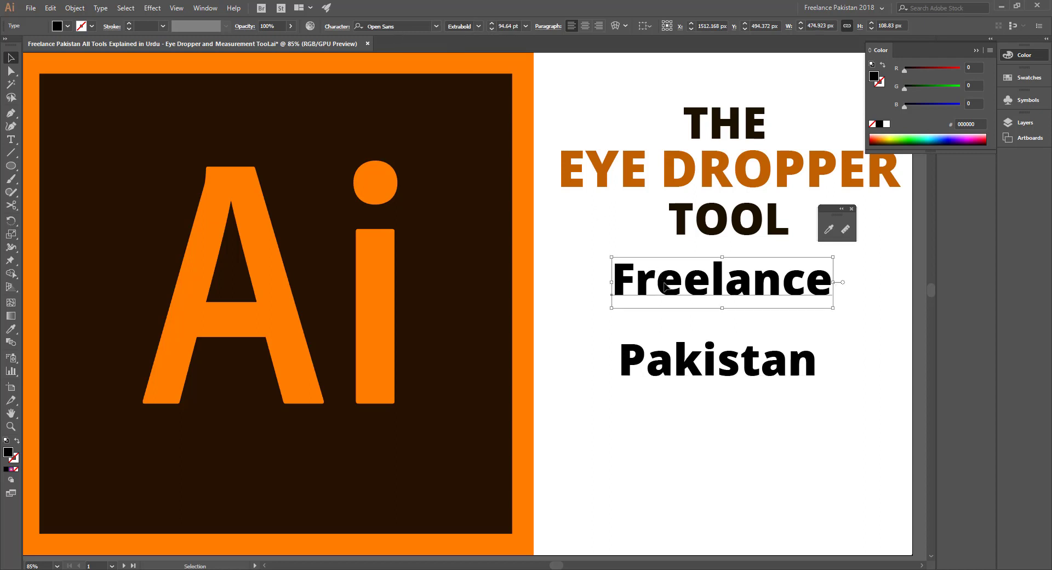
{"action": "left_click", "coordinate": [57, 26]}
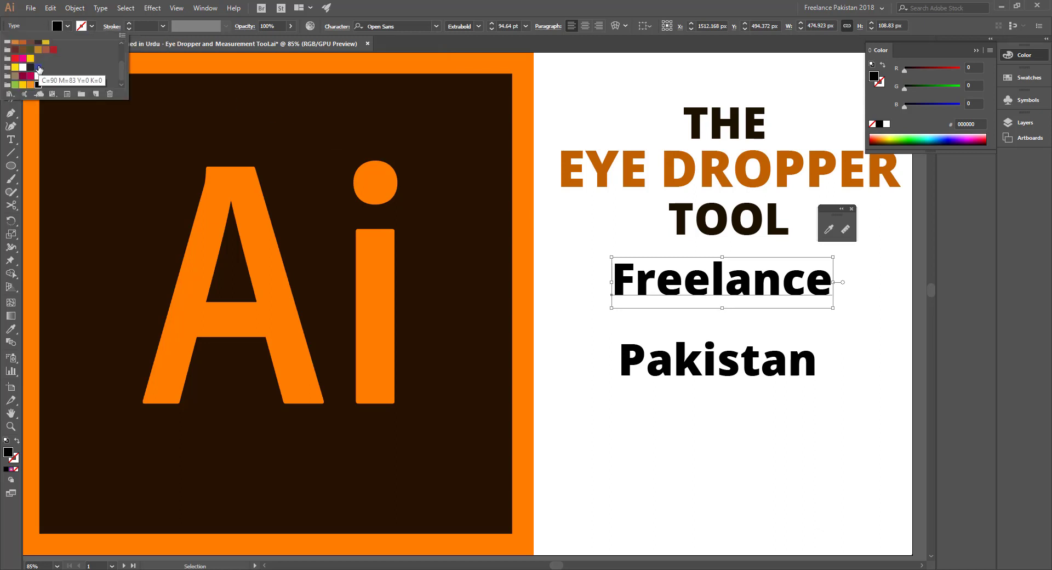
{"action": "left_click", "coordinate": [38, 68]}
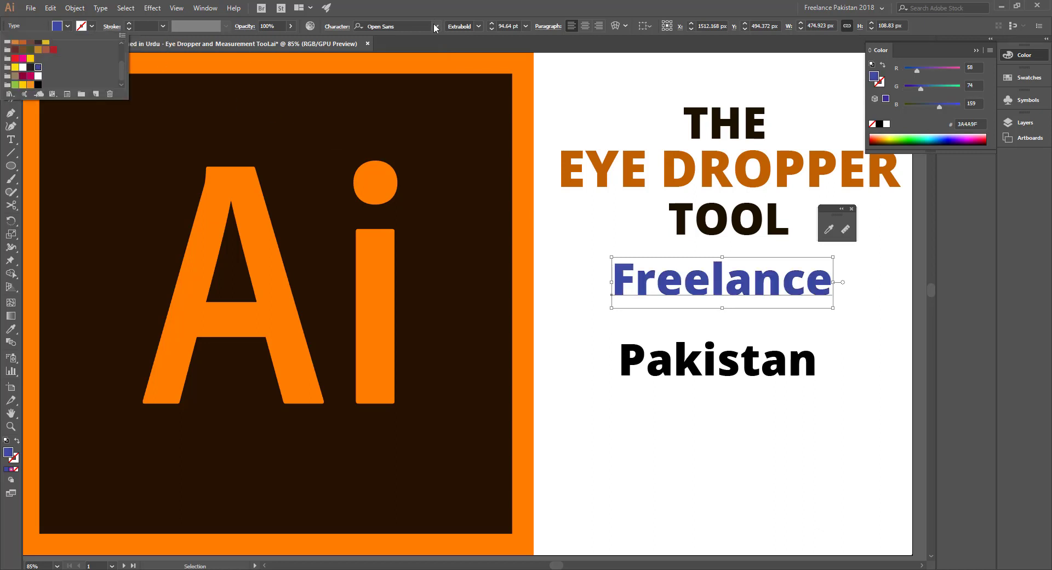
Step: Set the "Freelance" text to Roboto Light at a font size of 48 pt
{"action": "left_click", "coordinate": [414, 26]}
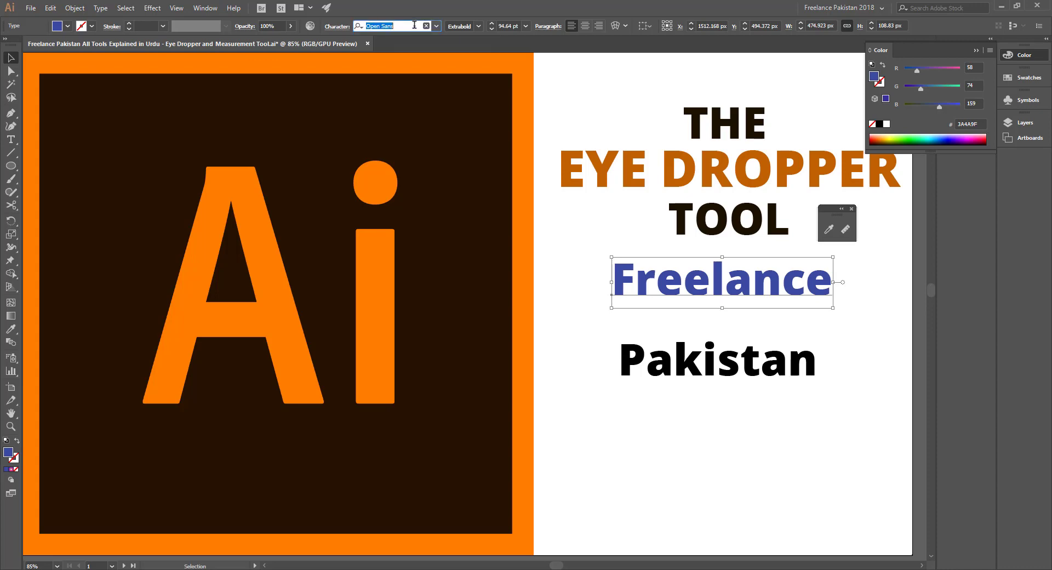
{"action": "type", "text": "roboto"}
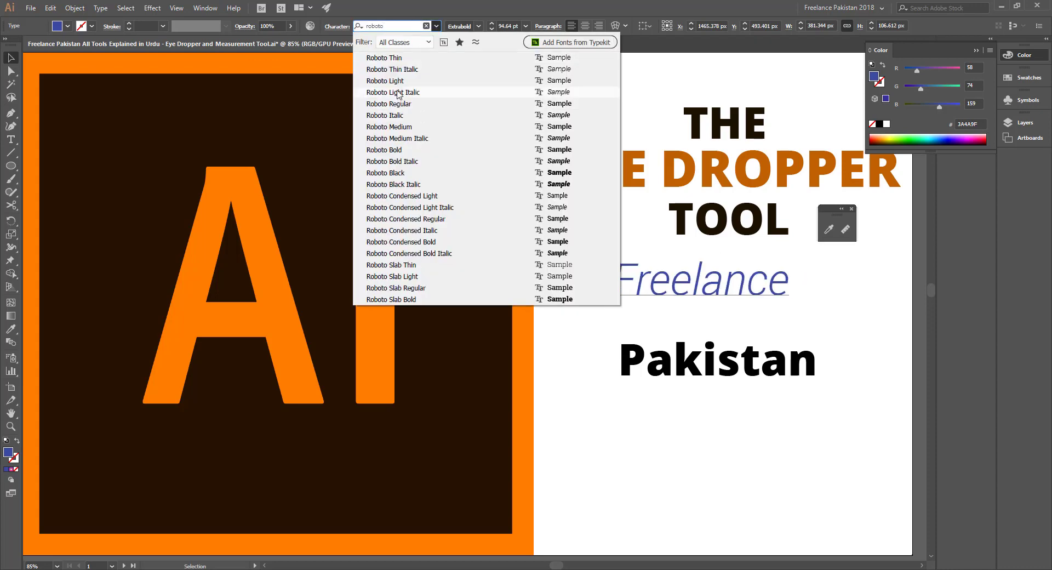
{"action": "left_click", "coordinate": [399, 85]}
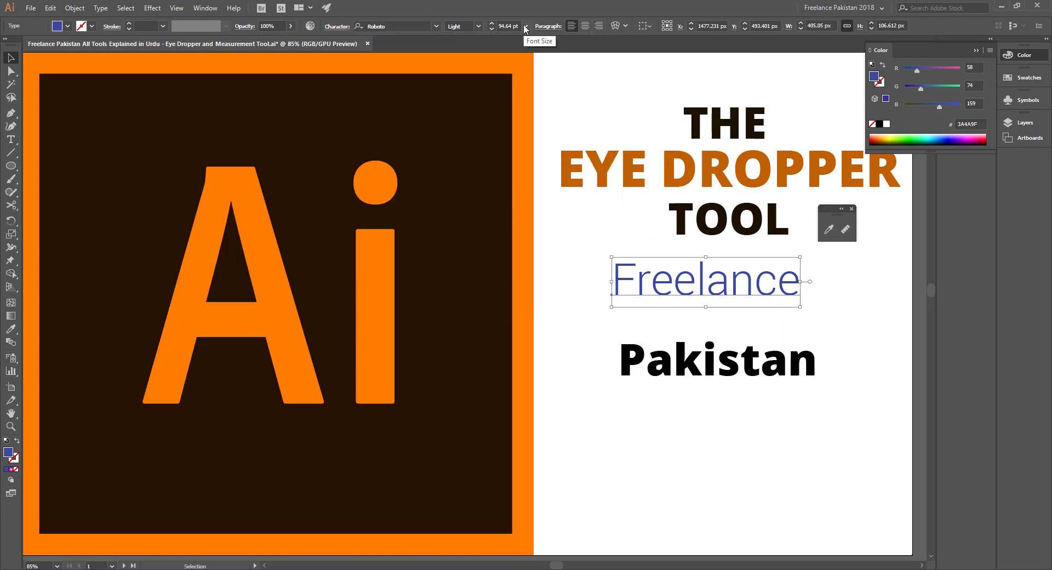
{"action": "left_click", "coordinate": [525, 26]}
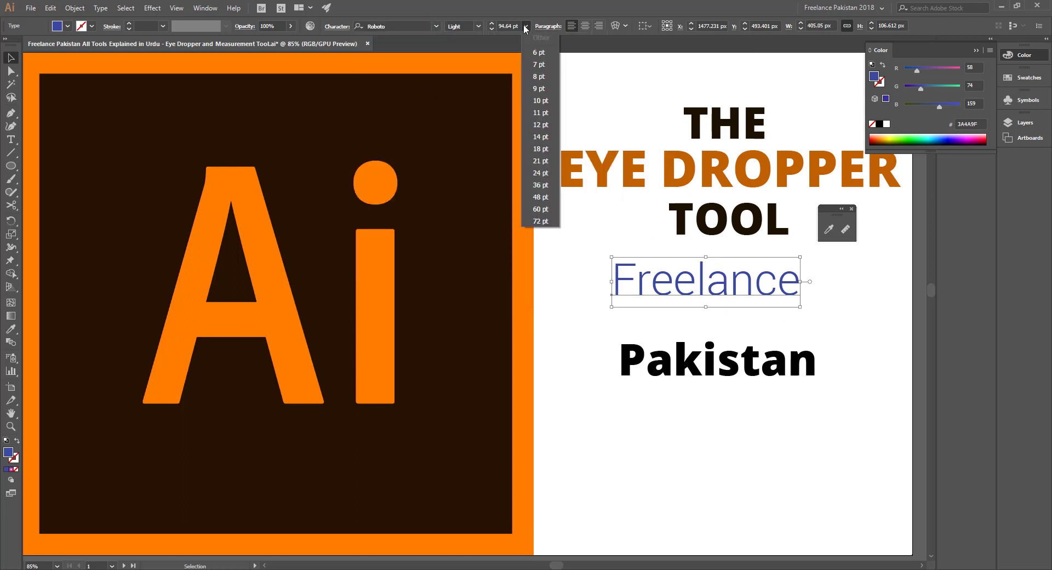
{"action": "left_click", "coordinate": [542, 198]}
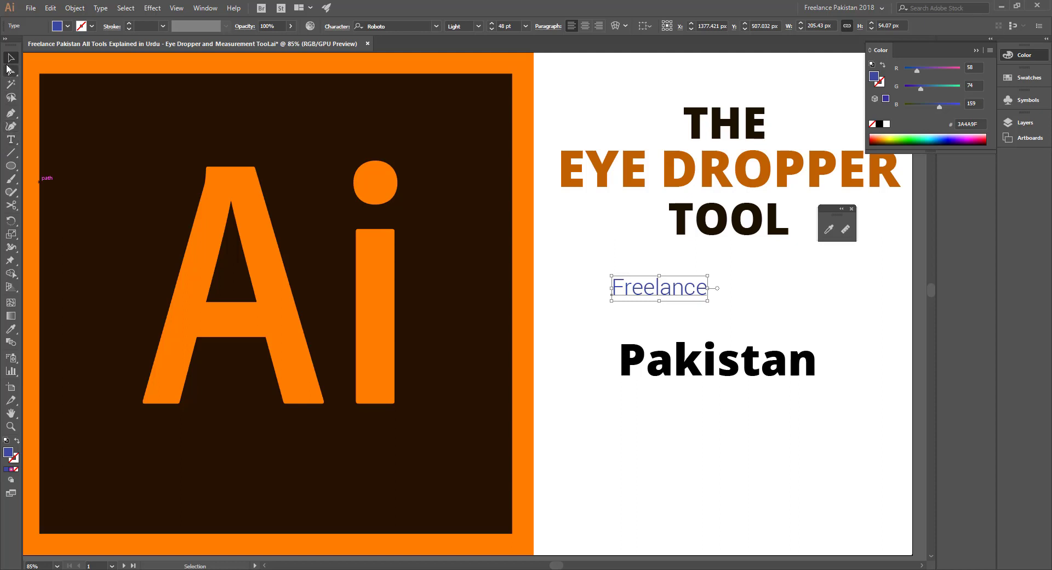
Step: Move the "Freelance" text down so it sits just above "Pakistan", then deselect it
{"action": "left_click", "coordinate": [710, 300]}
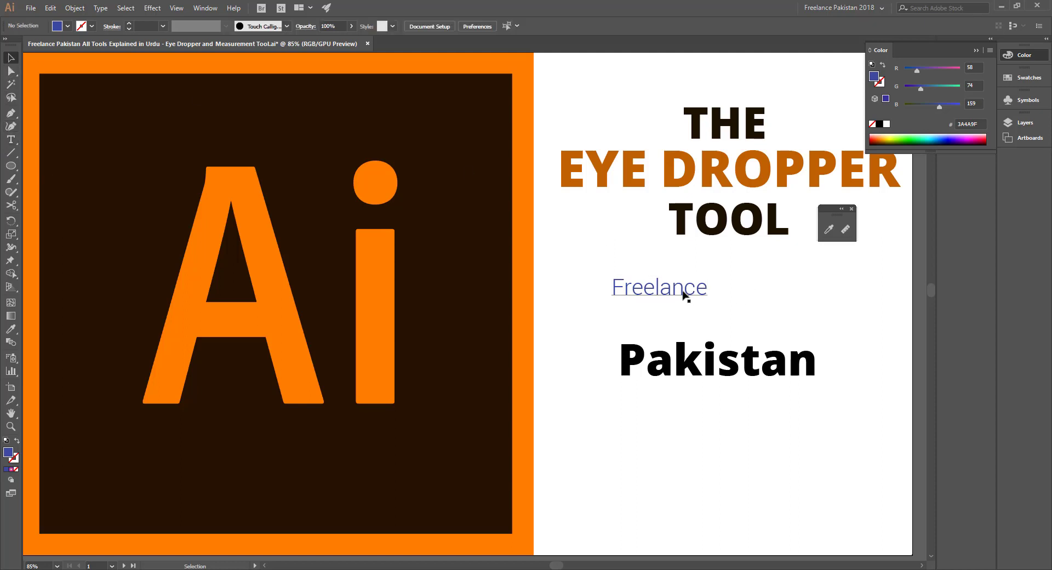
{"action": "left_click_drag", "start_coordinate": [707, 300], "coordinate": [763, 334]}
{"action": "left_click", "coordinate": [756, 422]}
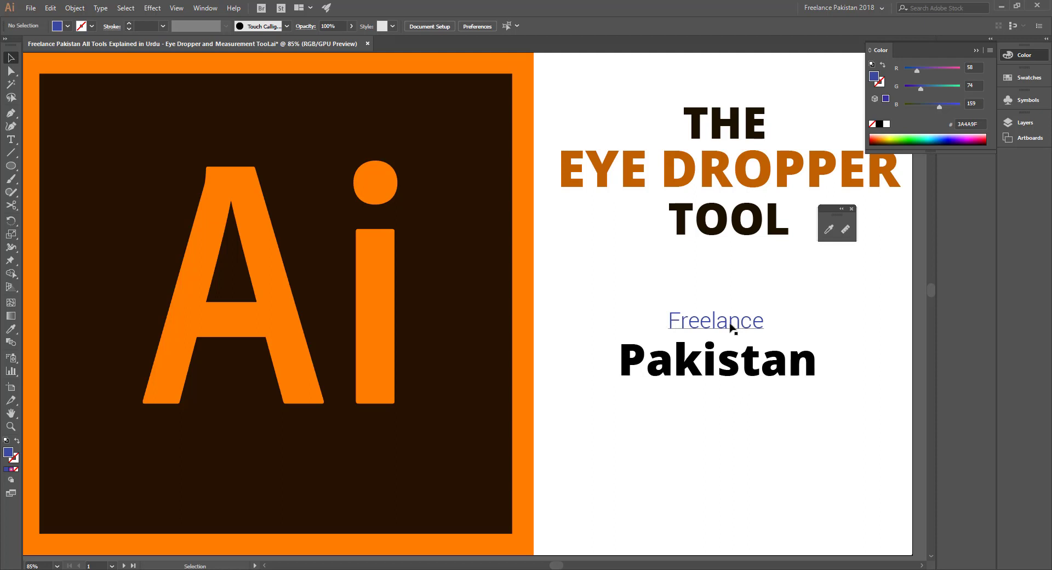
Step: Copy the "Freelance" text attributes onto "Pakistan" with the Eyedropper tool and move "Pakistan" directly beneath "Freelance"
{"action": "left_click", "coordinate": [732, 371]}
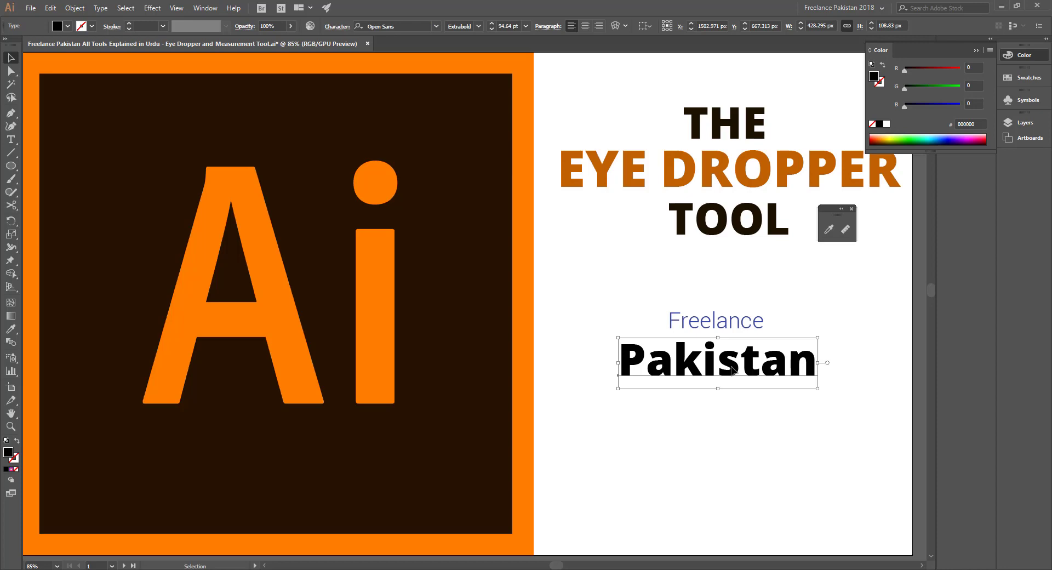
{"action": "key", "text": "i"}
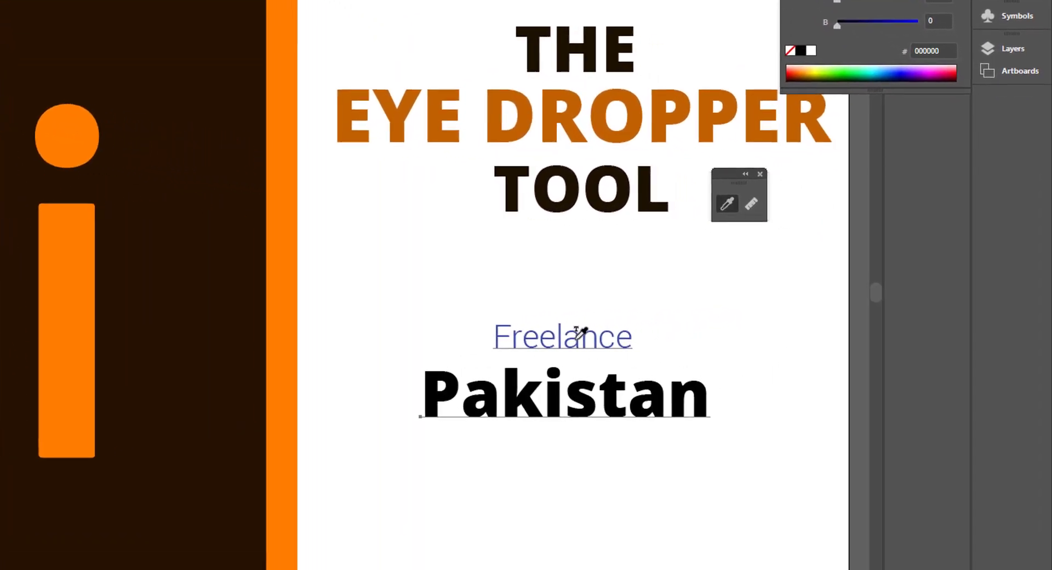
{"action": "left_click", "coordinate": [576, 336]}
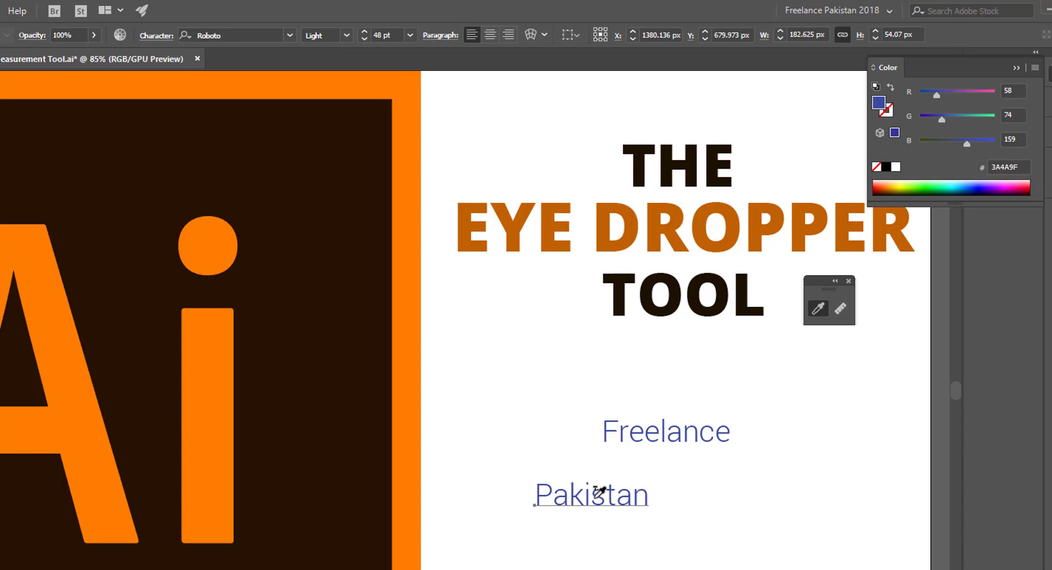
{"action": "key", "text": "v"}
{"action": "left_click_drag", "start_coordinate": [606, 501], "coordinate": [675, 478]}
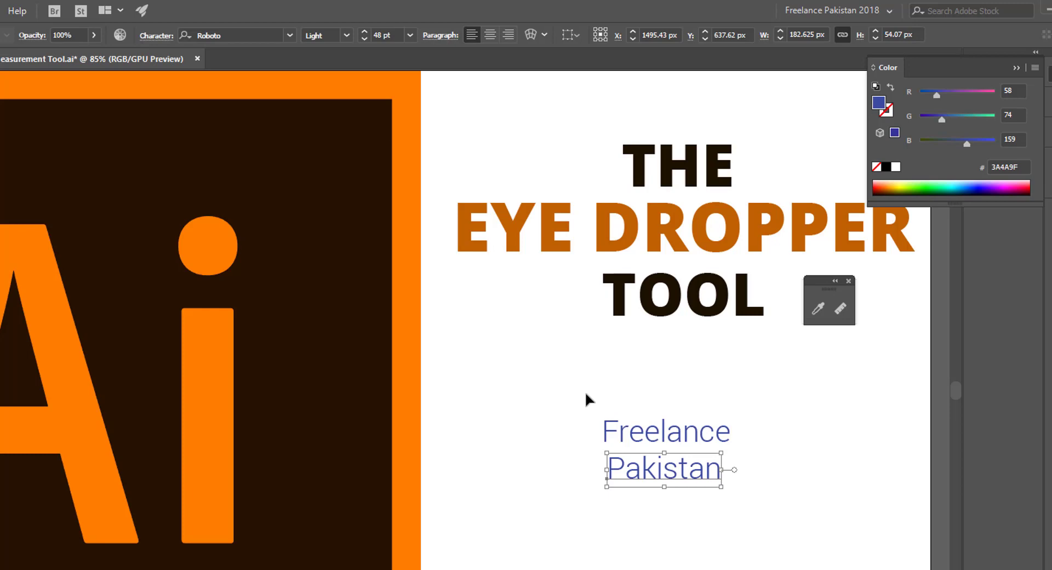
Step: Copy the text attributes of "TOOL" and then of "EYE DROPPER" onto "Pakistan" with the Eyedropper tool
{"action": "key", "text": "i"}
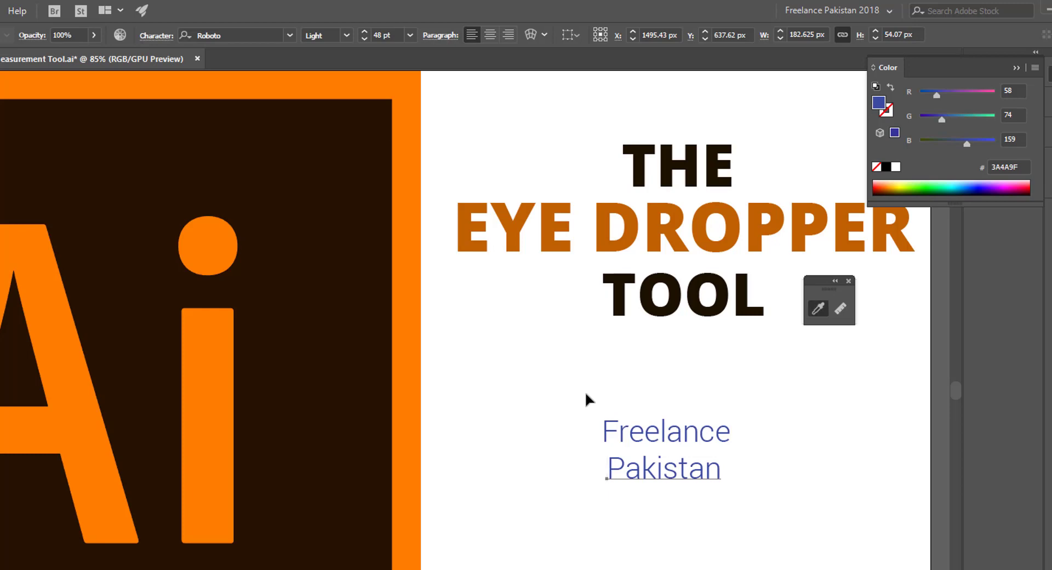
{"action": "left_click", "coordinate": [622, 279]}
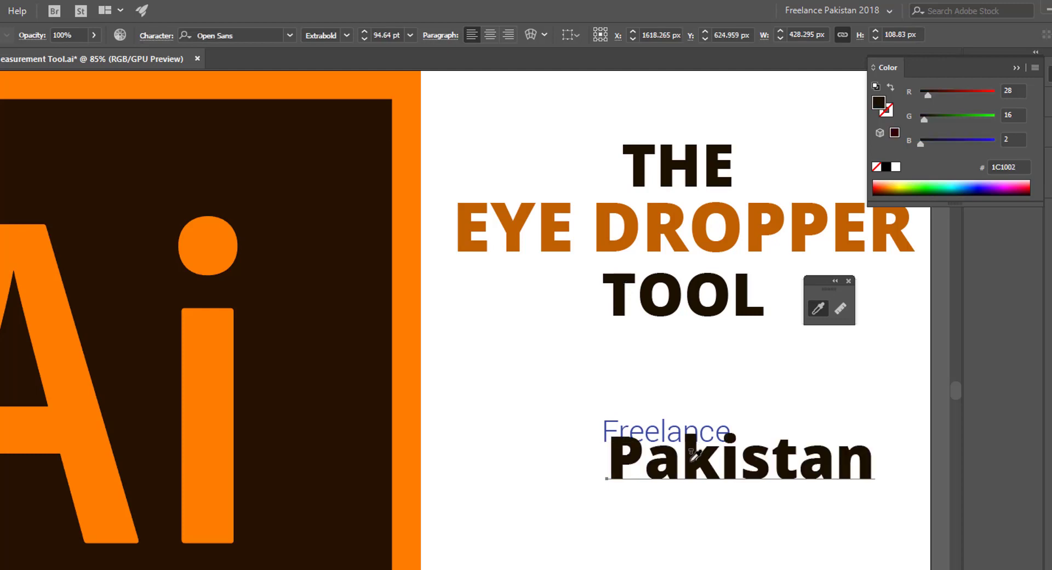
{"action": "left_click", "coordinate": [676, 218]}
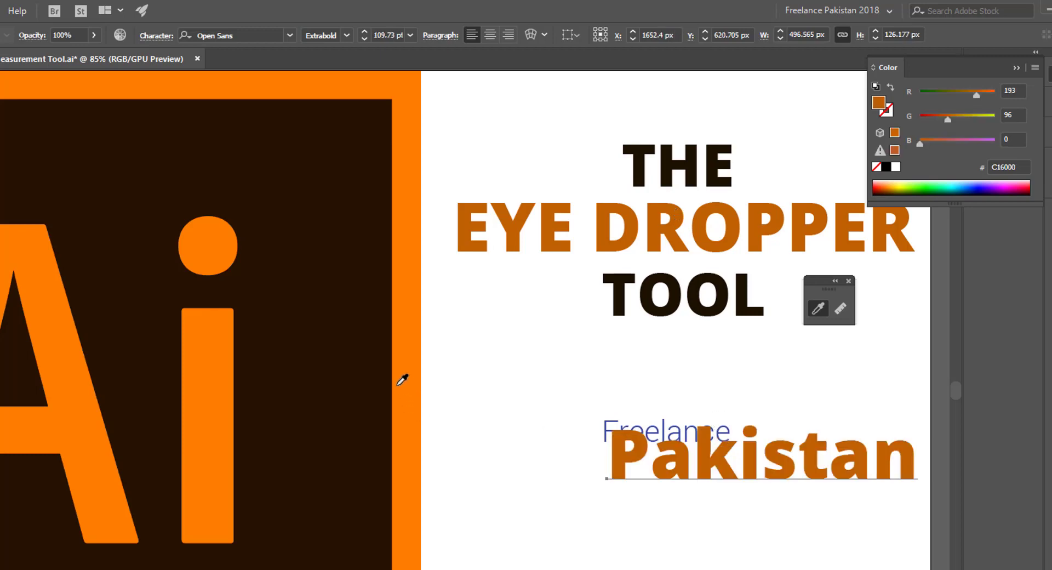
Step: Recolour "Pakistan" with the logo's dark brown and then its orange using the Eyedropper, and move the text well below "Freelance"
{"action": "left_click", "coordinate": [361, 349]}
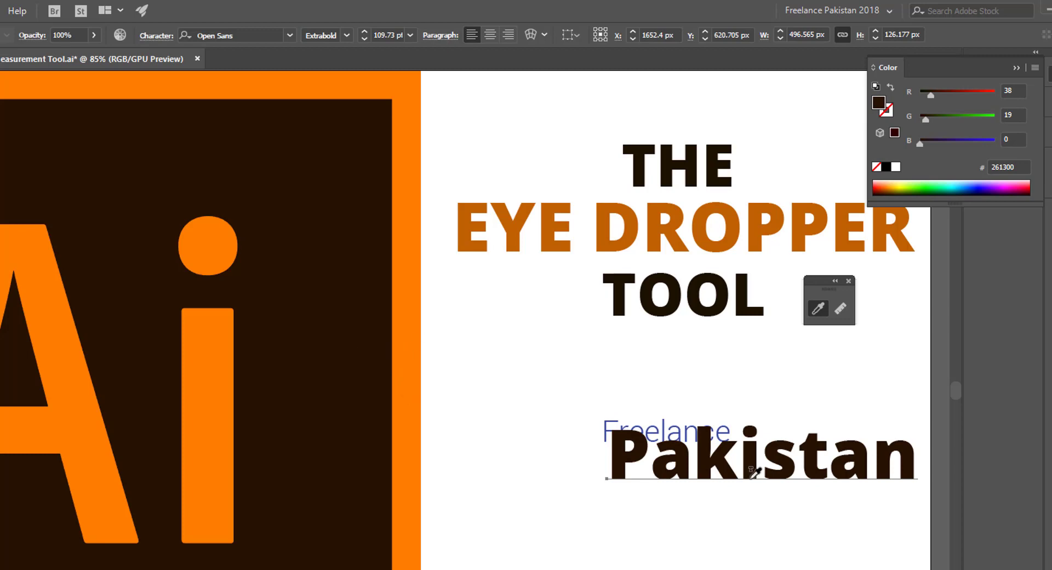
{"action": "left_click", "coordinate": [196, 393]}
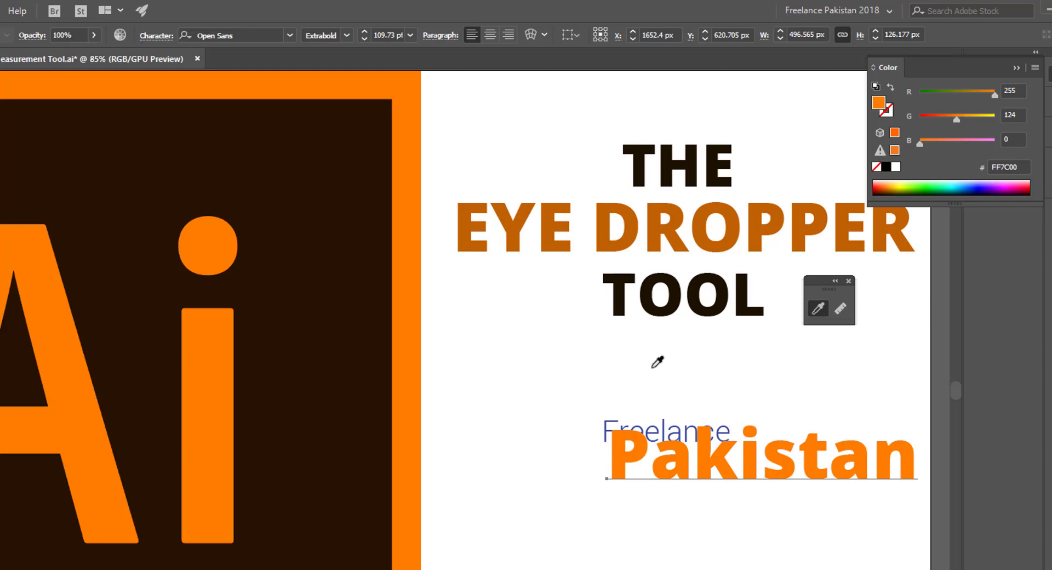
{"action": "key", "text": "v"}
{"action": "left_click_drag", "start_coordinate": [703, 454], "coordinate": [651, 567]}
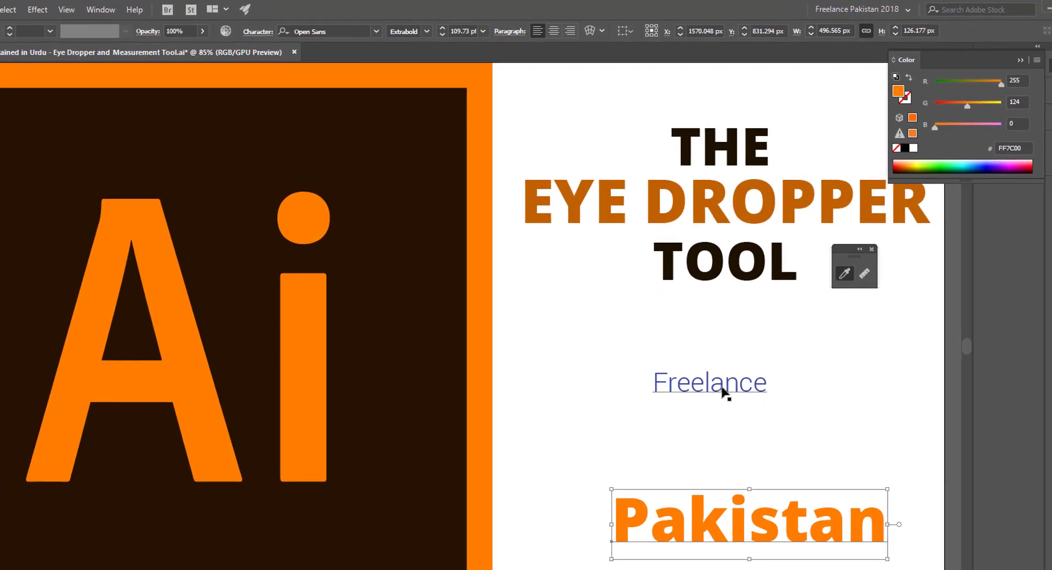
Step: Apply the text attributes of the title word "TOOL" to "Freelance" with the Eyedropper tool
{"action": "left_click", "coordinate": [722, 388]}
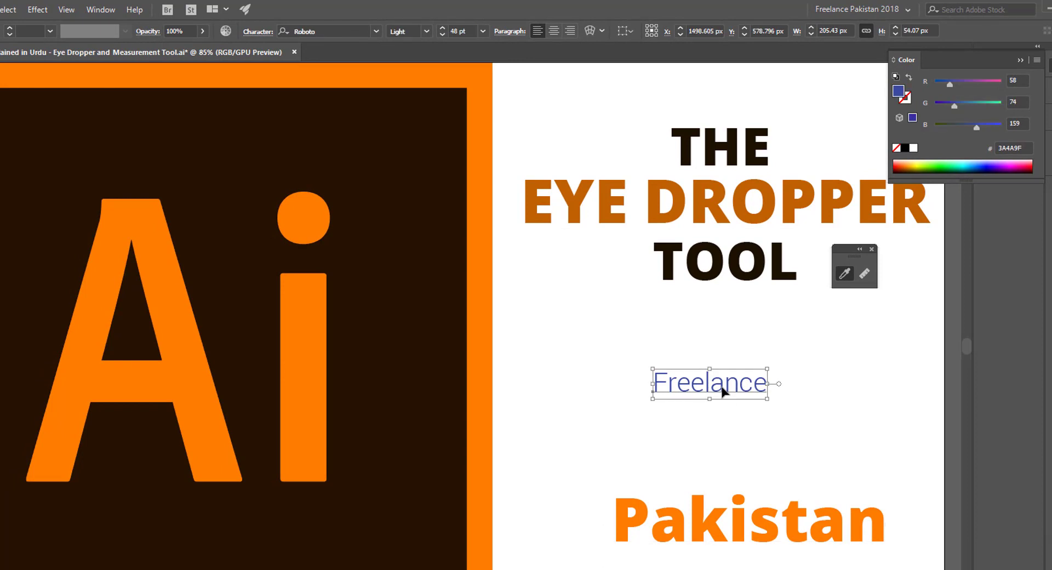
{"action": "left_click", "coordinate": [722, 388]}
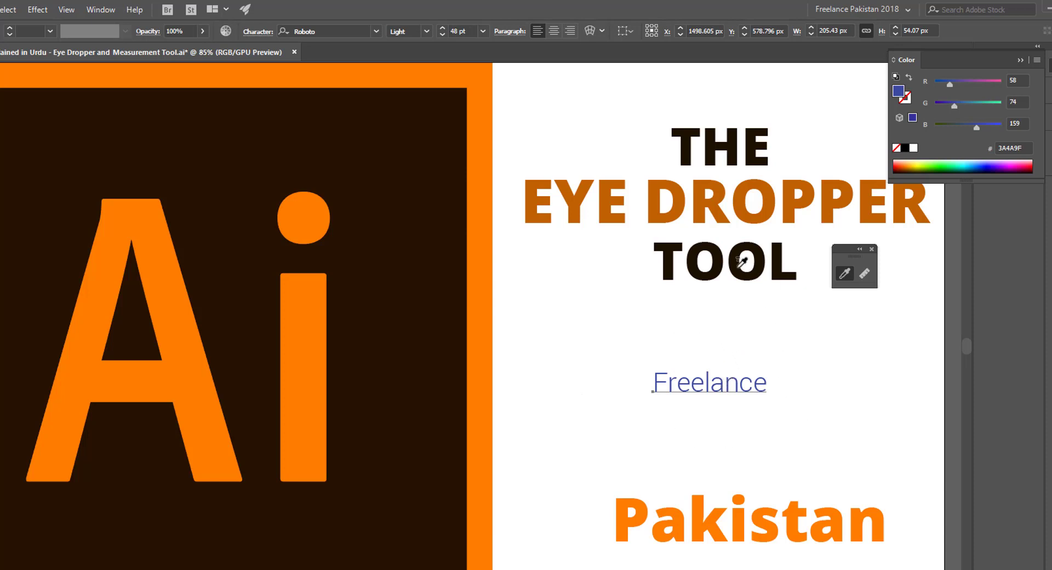
{"action": "left_click", "coordinate": [738, 262]}
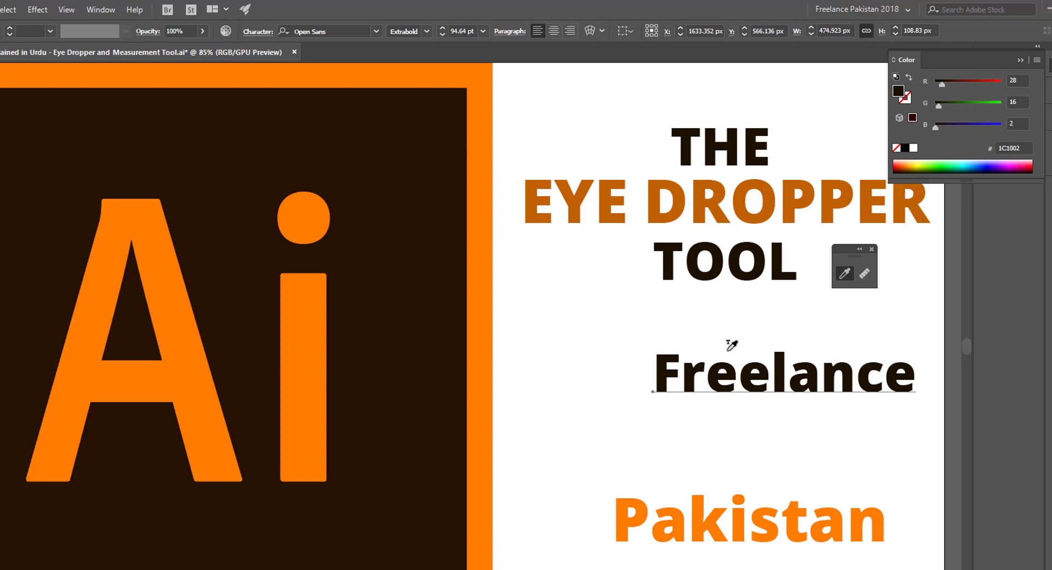
Step: Measure the diagonal distance from the baseline of "Freelance" to the top of "Pakistan" with the Measure tool
{"action": "left_click", "coordinate": [870, 273]}
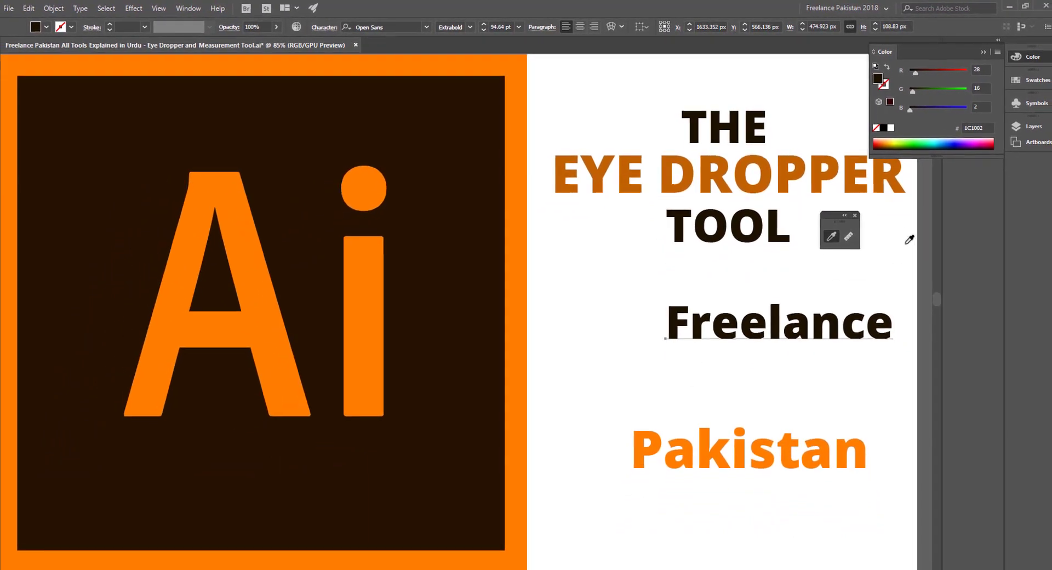
{"action": "left_click", "coordinate": [846, 230]}
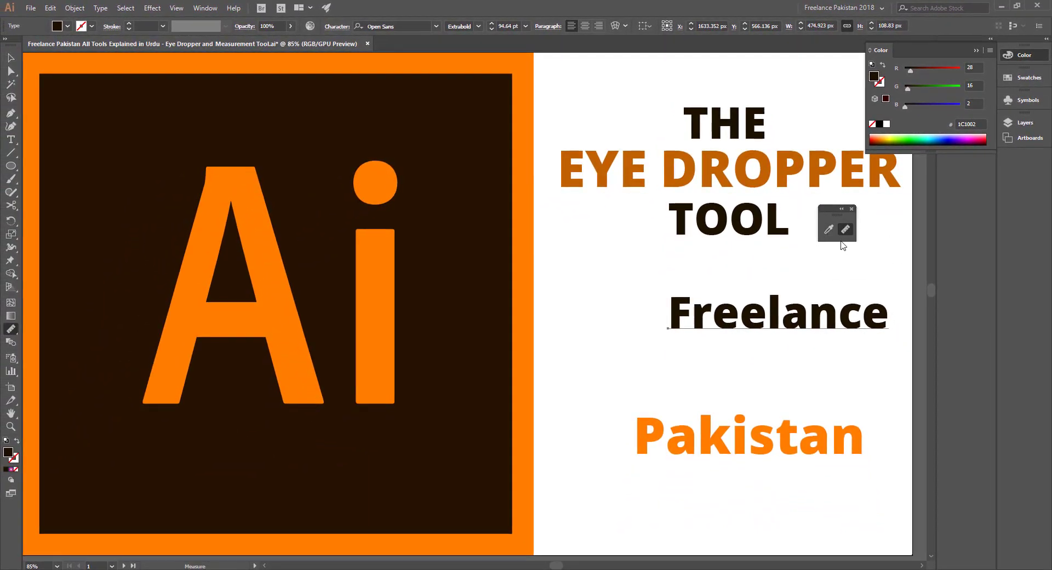
{"action": "left_click", "coordinate": [816, 327]}
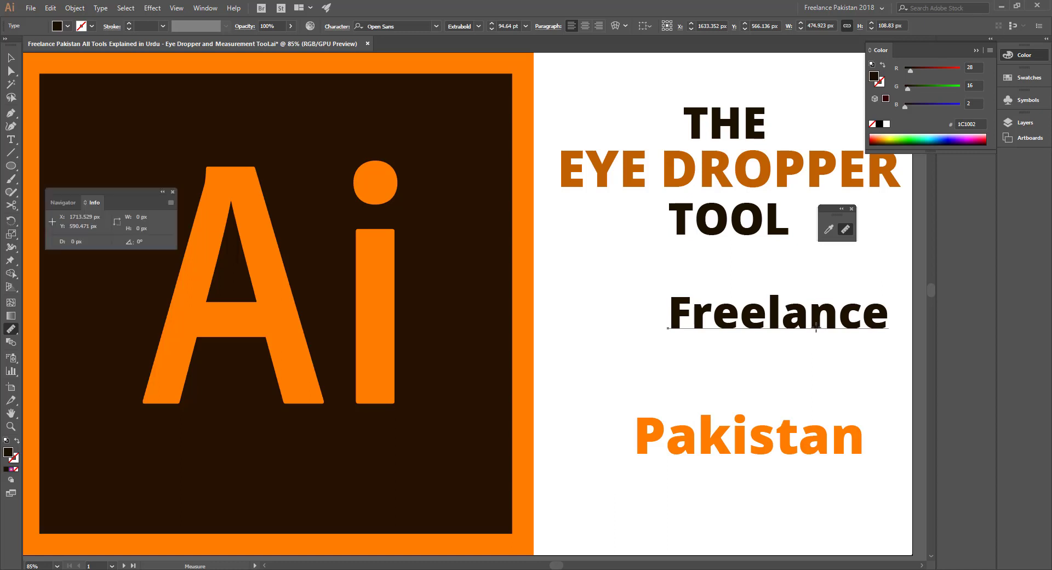
{"action": "left_click_drag", "start_coordinate": [816, 327], "coordinate": [744, 418]}
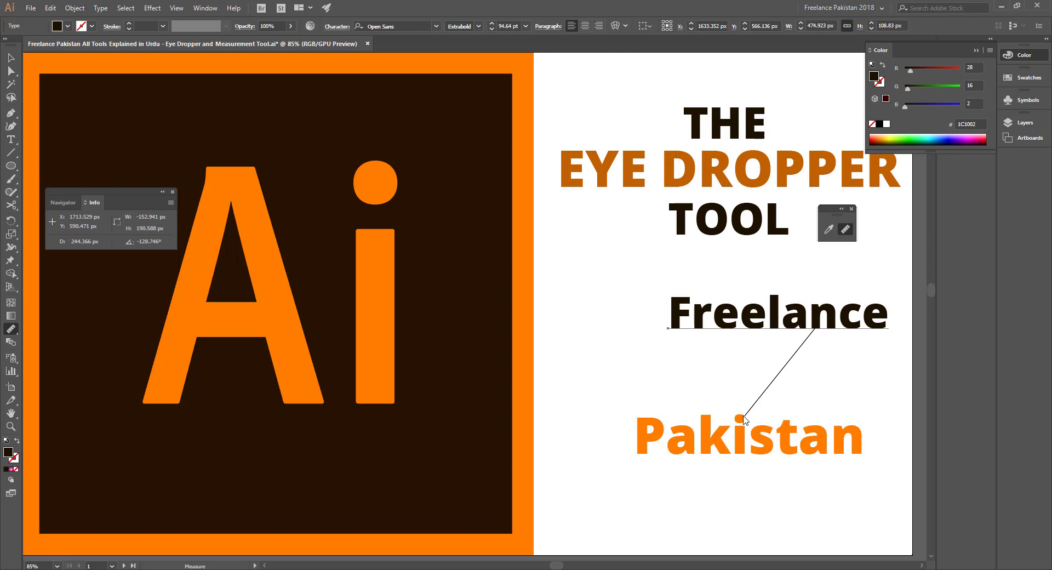
{"action": "left_click_drag", "start_coordinate": [744, 419], "coordinate": [743, 418]}
Step: Separate the Info and Navigator panels, stack them over the artboard, and zoom in to 400% with the Navigator
{"action": "left_click_drag", "start_coordinate": [92, 202], "coordinate": [495, 234]}
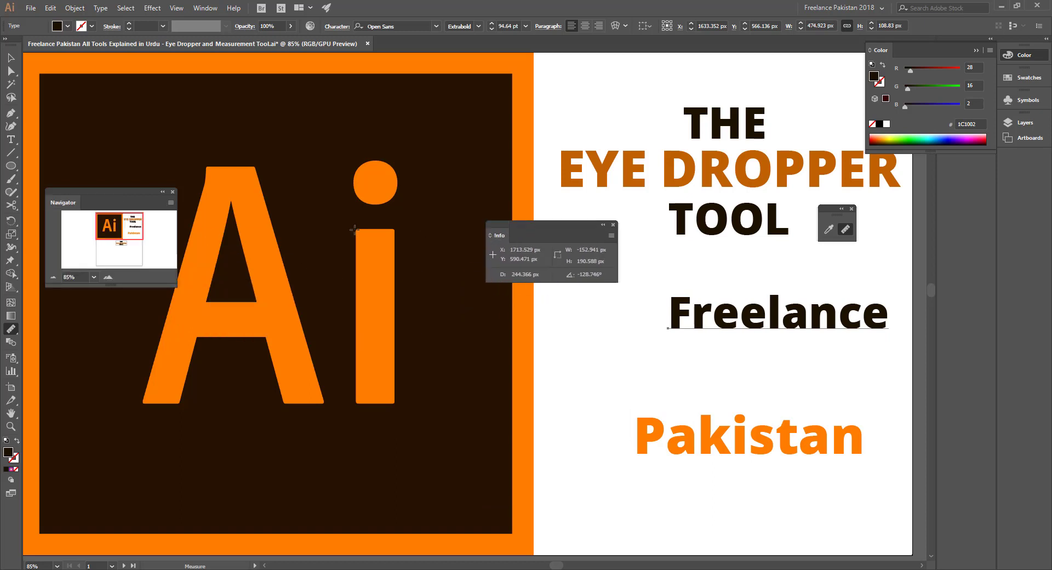
{"action": "left_click_drag", "start_coordinate": [125, 202], "coordinate": [571, 322]}
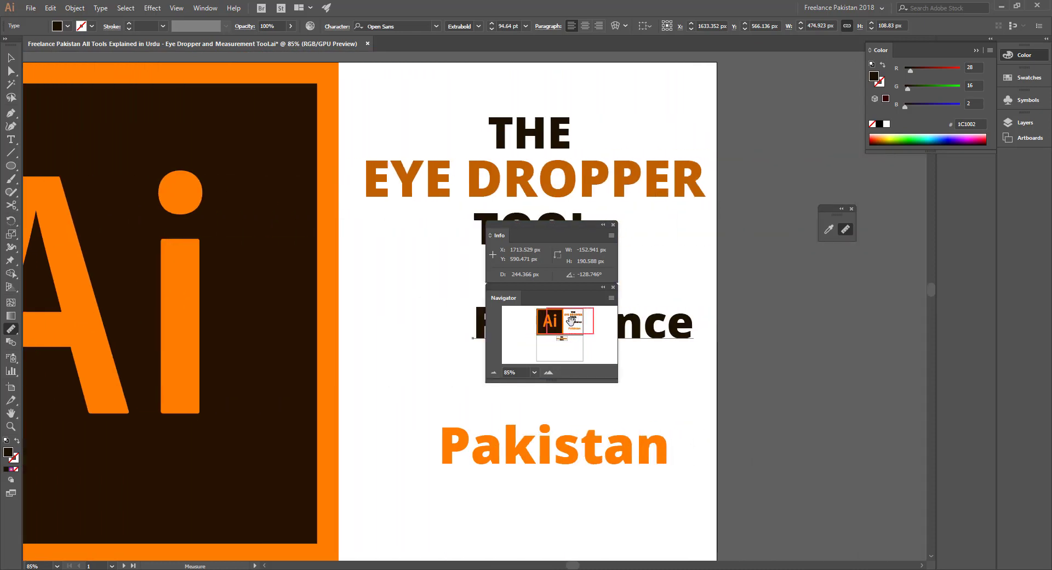
{"action": "left_click", "coordinate": [548, 373]}
{"action": "left_click", "coordinate": [548, 372]}
{"action": "left_click", "coordinate": [547, 372]}
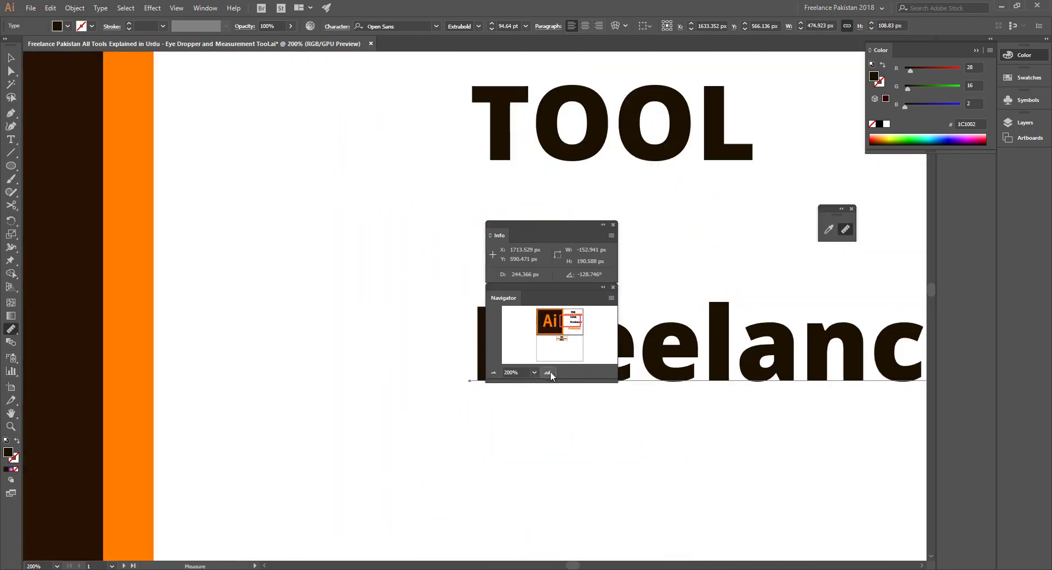
{"action": "left_click", "coordinate": [548, 373]}
{"action": "left_click", "coordinate": [548, 372]}
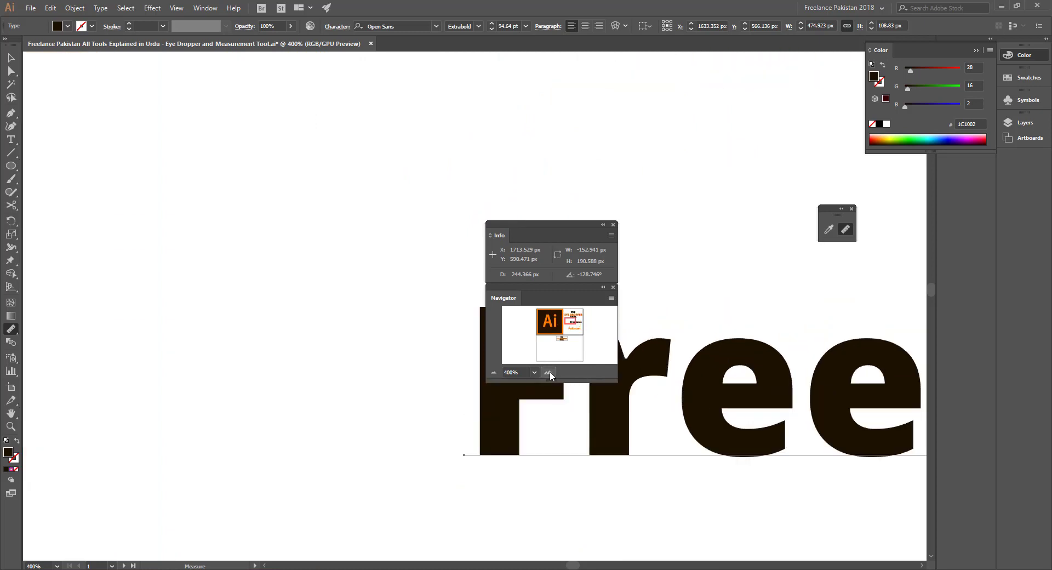
Step: Step the Navigator zoom up to 600%, and step it back down to 66.67%
{"action": "left_click", "coordinate": [548, 372]}
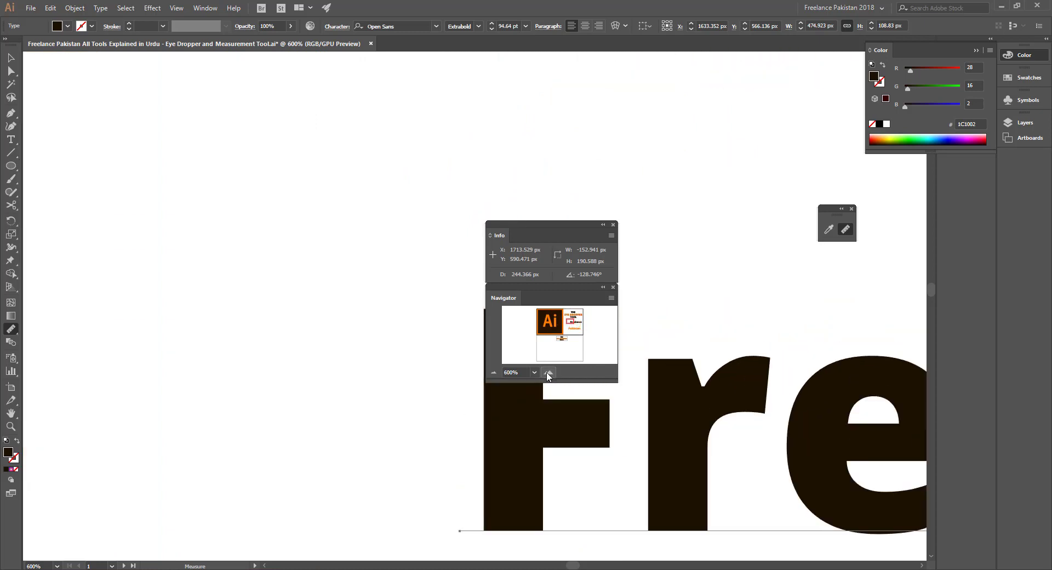
{"action": "left_click", "coordinate": [494, 373]}
{"action": "left_click", "coordinate": [494, 372]}
{"action": "left_click", "coordinate": [494, 373]}
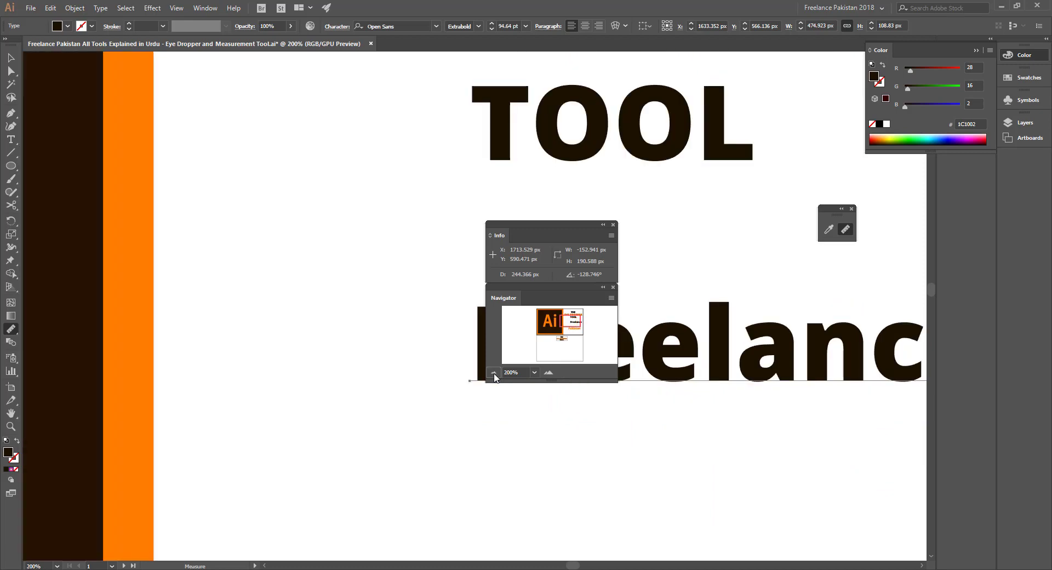
{"action": "left_click", "coordinate": [494, 372]}
{"action": "left_click", "coordinate": [494, 372]}
{"action": "left_click", "coordinate": [494, 373]}
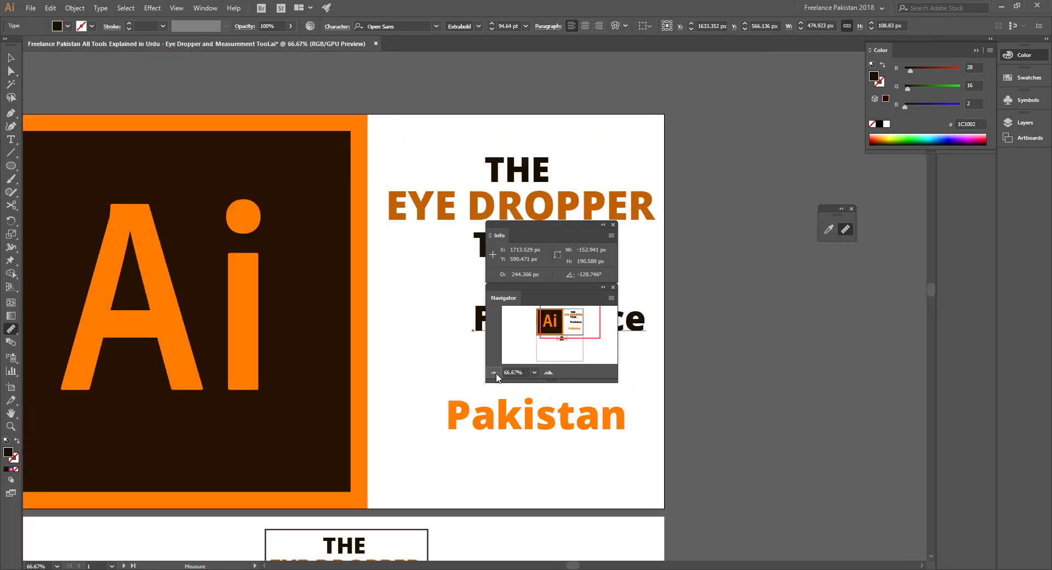
Step: Choose the 400% zoom preset in the Navigator, and switch to the 100% preset
{"action": "left_click", "coordinate": [535, 373]}
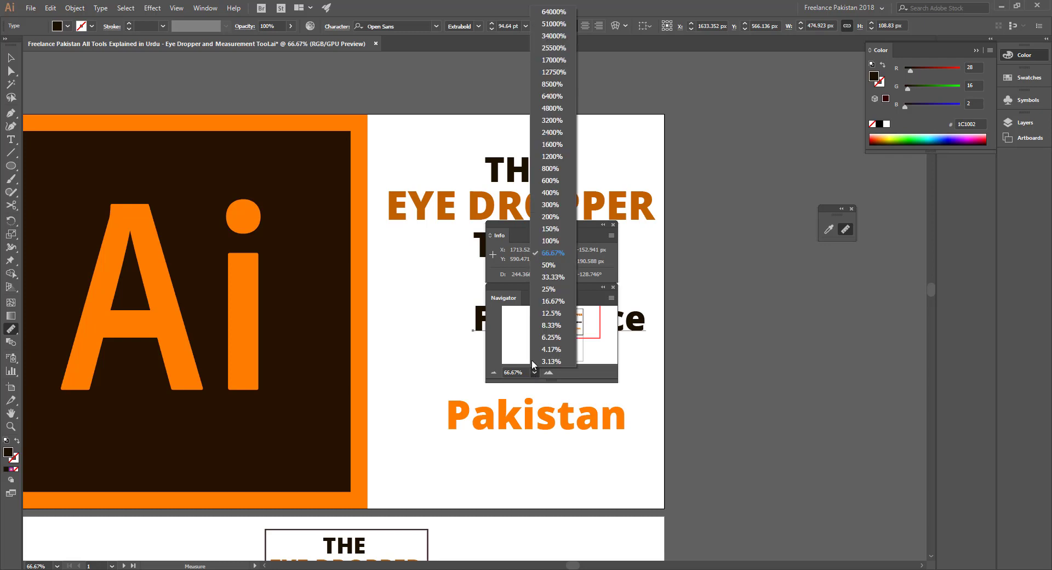
{"action": "left_click", "coordinate": [548, 193]}
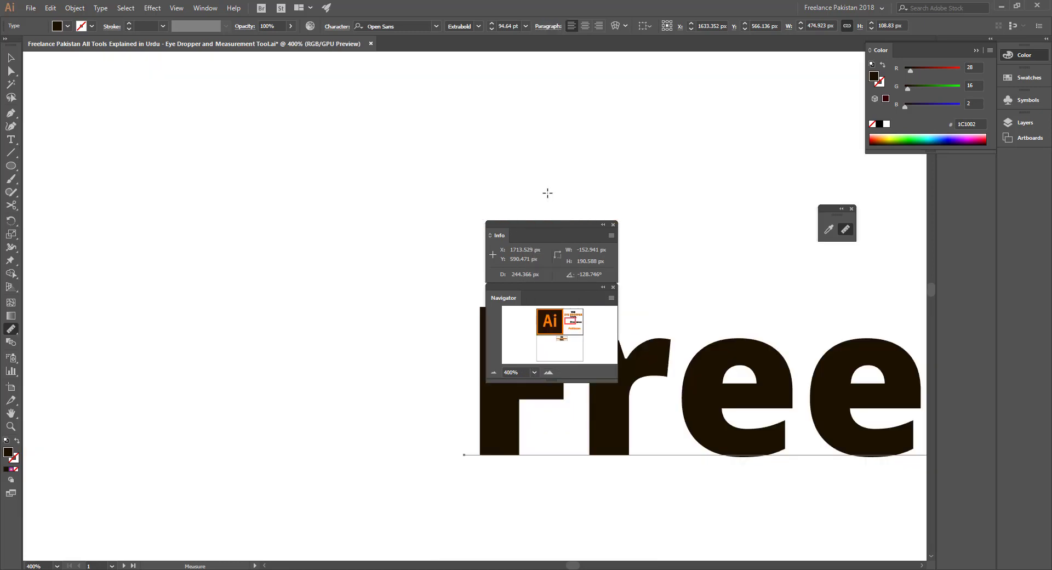
{"action": "left_click", "coordinate": [533, 373]}
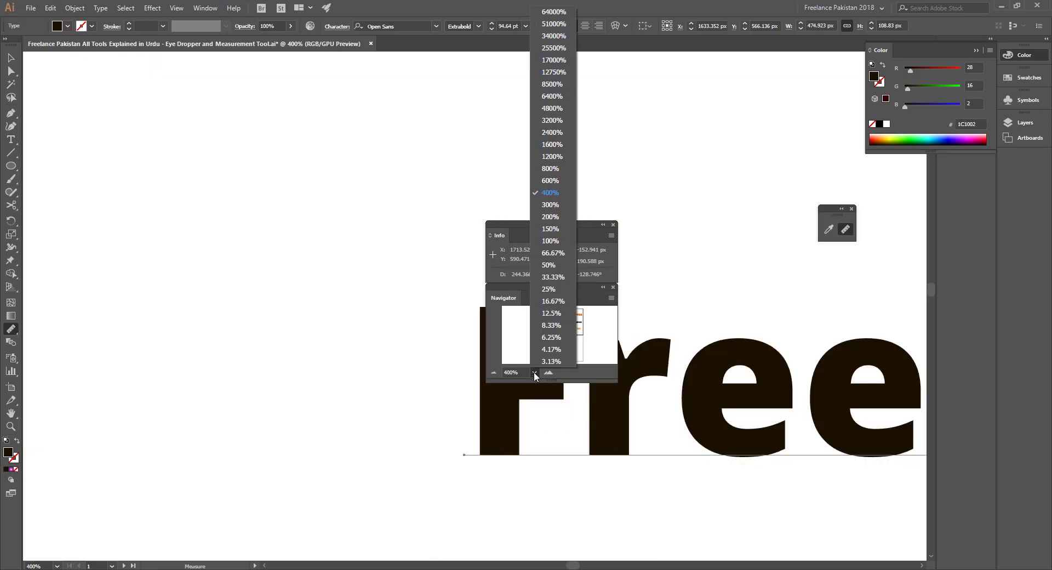
{"action": "left_click", "coordinate": [552, 241]}
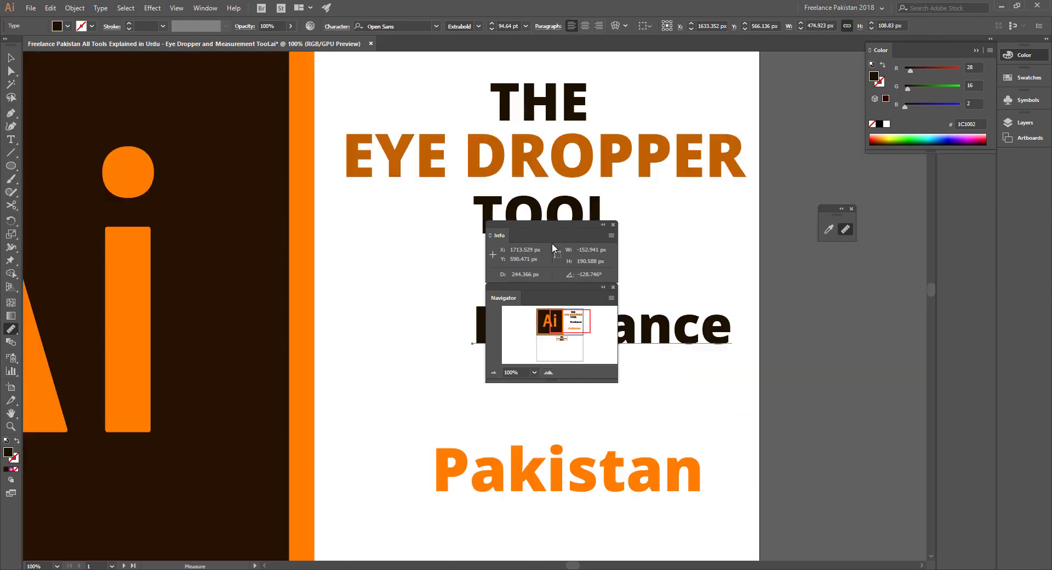
Step: Draw two filled squares side by side between "Freelance" and "Pakistan", about 64 px and 58.5 px wide
{"action": "left_click_drag", "start_coordinate": [353, 294], "coordinate": [566, 280]}
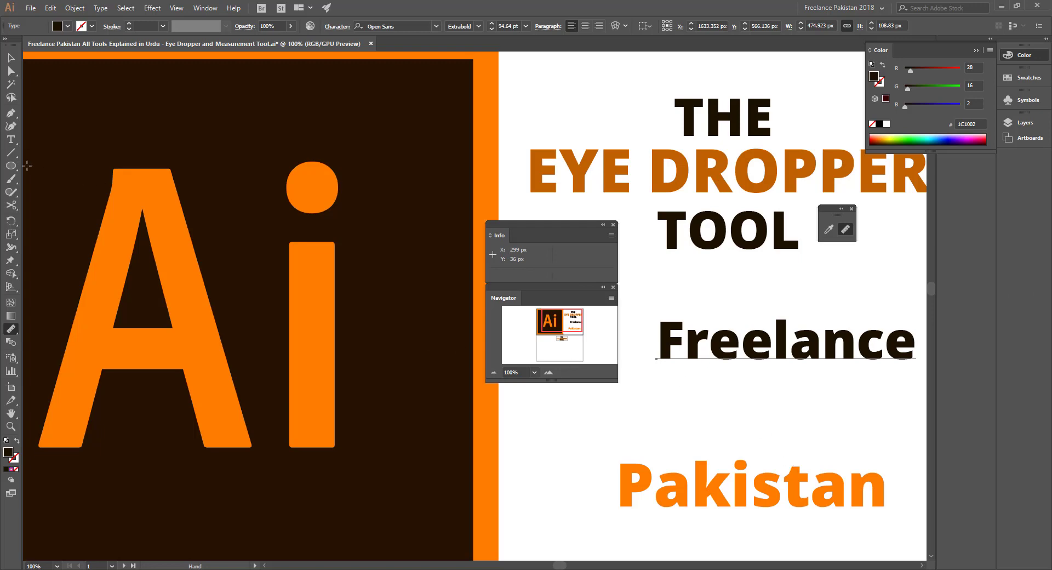
{"action": "left_click_drag", "start_coordinate": [10, 166], "coordinate": [54, 166]}
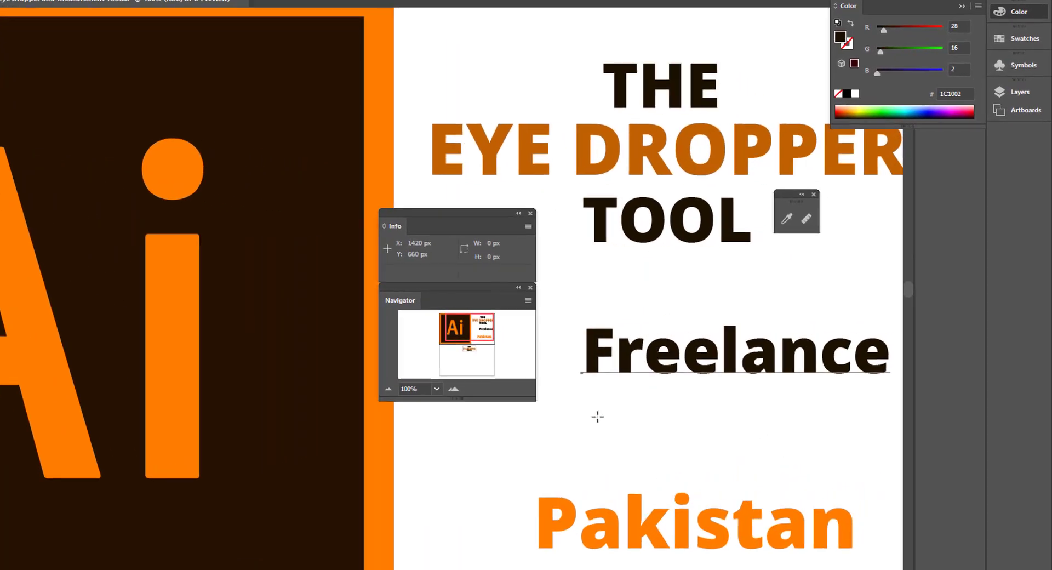
{"action": "left_click_drag", "start_coordinate": [658, 398], "coordinate": [692, 421]}
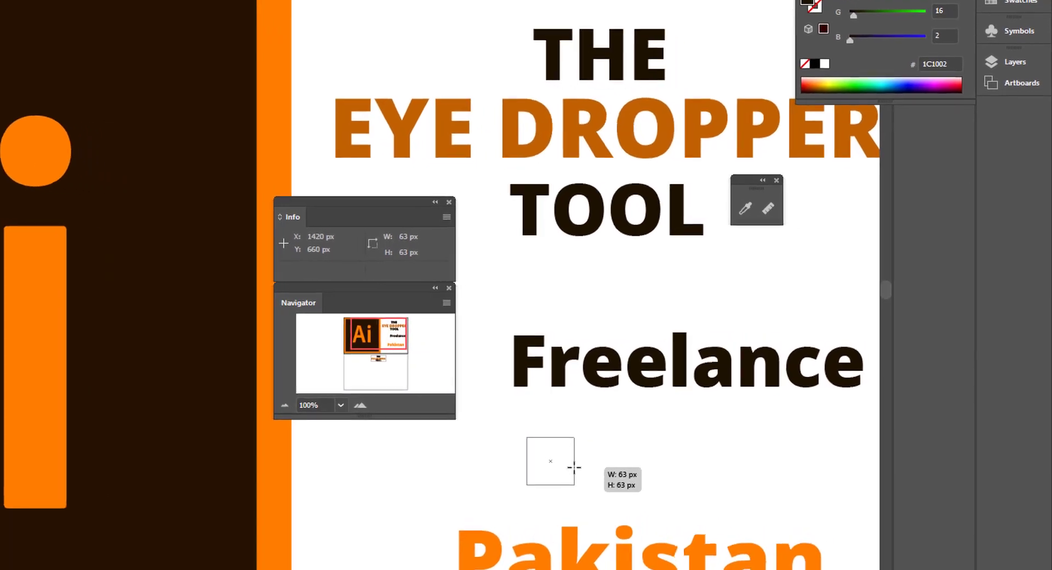
{"action": "left_click_drag", "start_coordinate": [574, 467], "coordinate": [573, 467]}
{"action": "left_click_drag", "start_coordinate": [607, 435], "coordinate": [638, 489]}
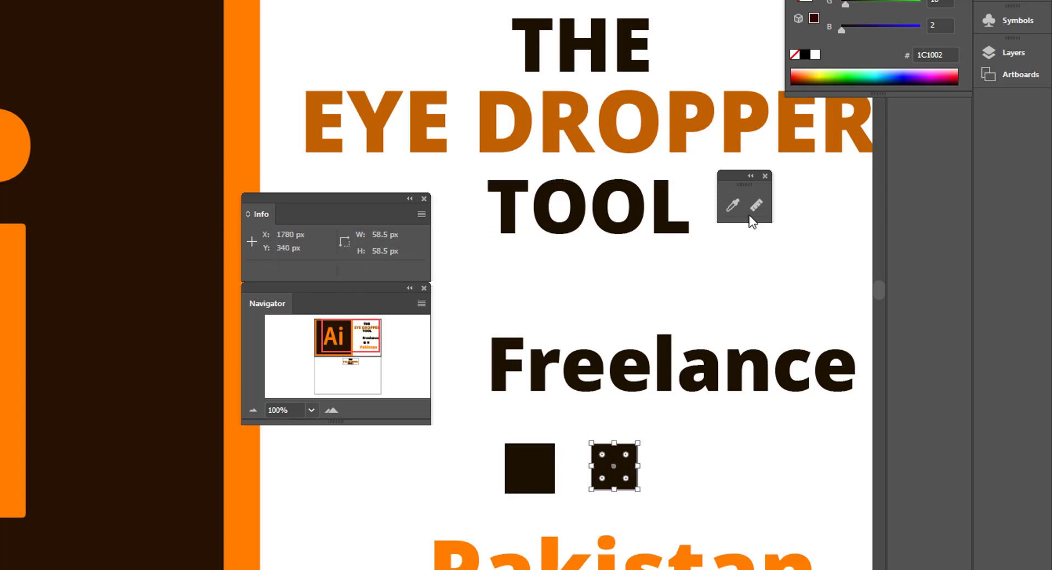
Step: Move the Info and Navigator panels clear of the squares and measure the horizontal gap between the two squares with the Measure tool
{"action": "left_click", "coordinate": [763, 205]}
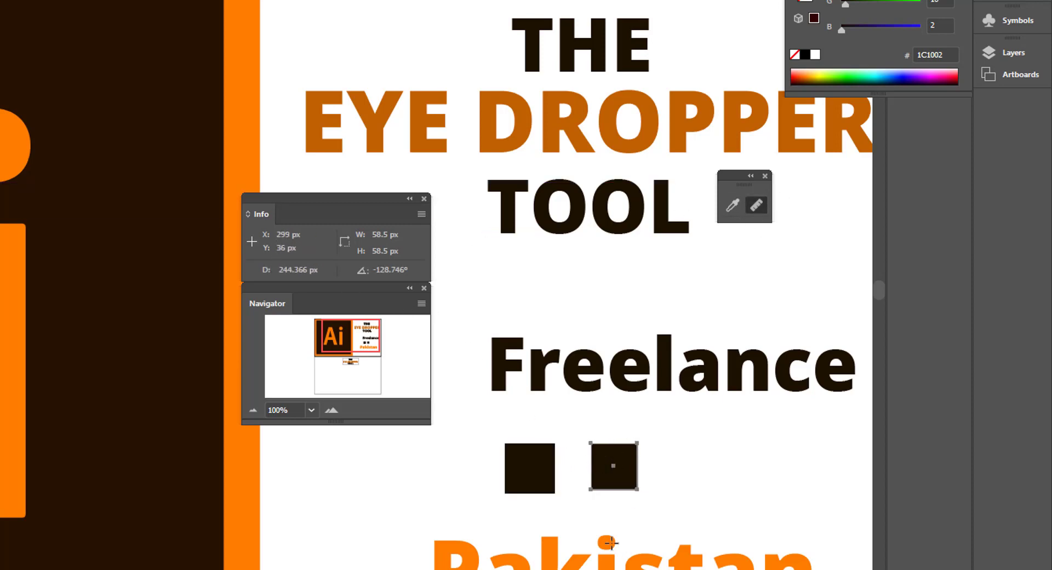
{"action": "left_click_drag", "start_coordinate": [584, 514], "coordinate": [899, 547]}
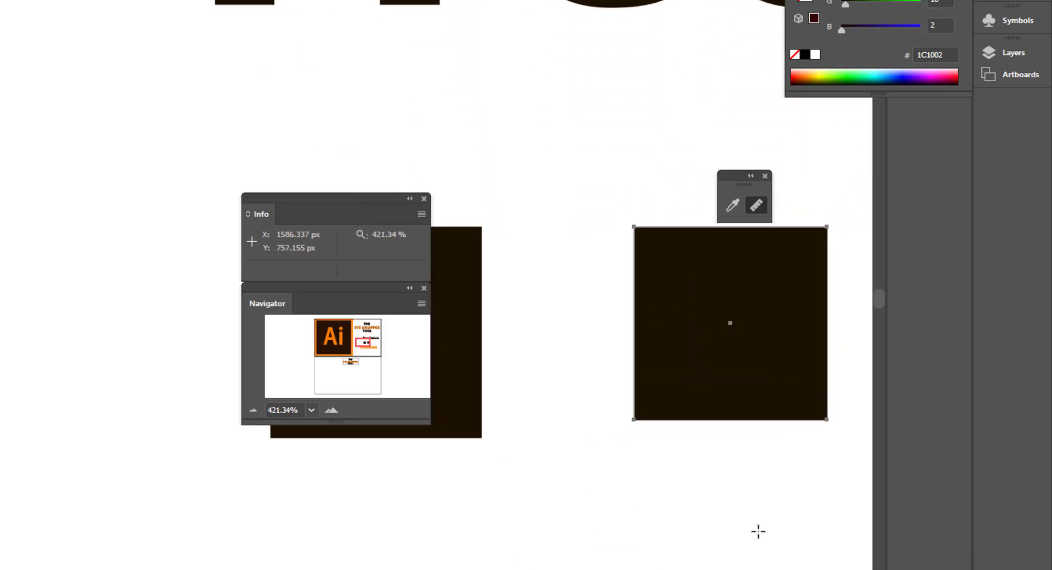
{"action": "left_click_drag", "start_coordinate": [385, 205], "coordinate": [155, 137]}
{"action": "left_click_drag", "start_coordinate": [336, 284], "coordinate": [131, 215]}
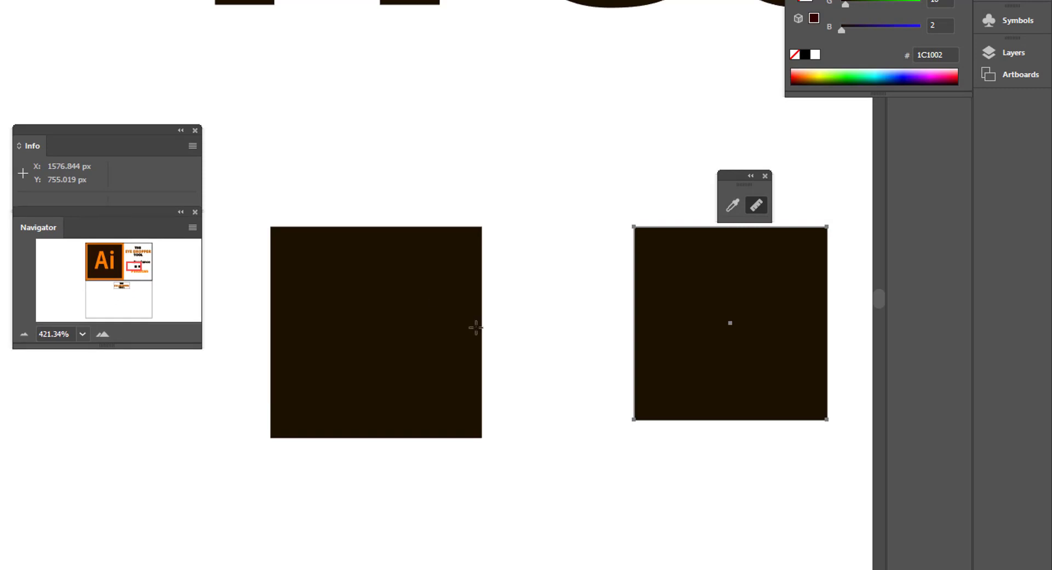
{"action": "left_click_drag", "start_coordinate": [482, 327], "coordinate": [634, 329]}
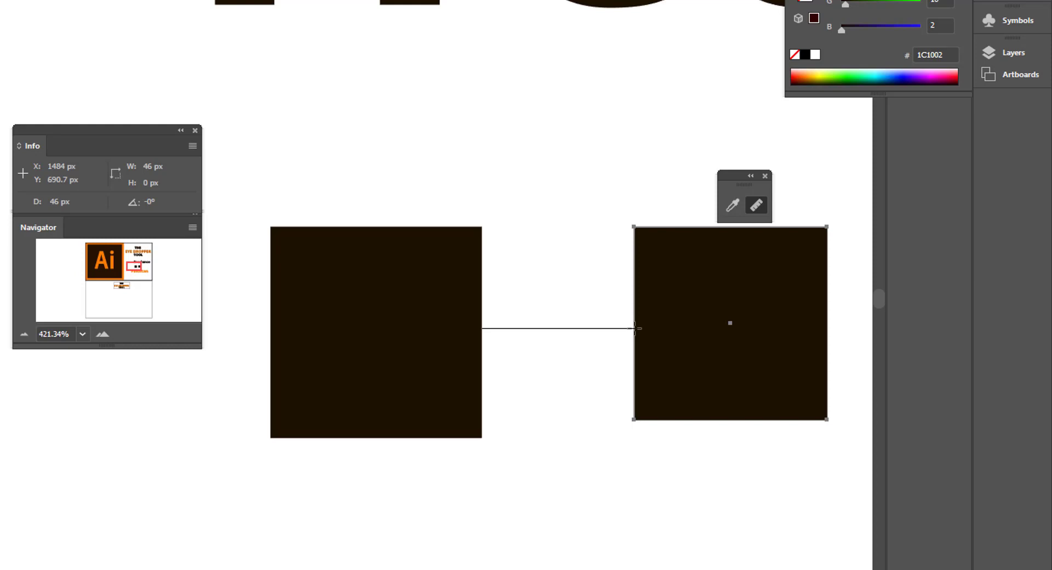
{"action": "mouse_move", "coordinate": [636, 328]}
{"action": "left_mouse_down"}
{"action": "mouse_move", "coordinate": [630, 335]}
{"action": "mouse_move", "coordinate": [635, 326]}
{"action": "left_mouse_up"}
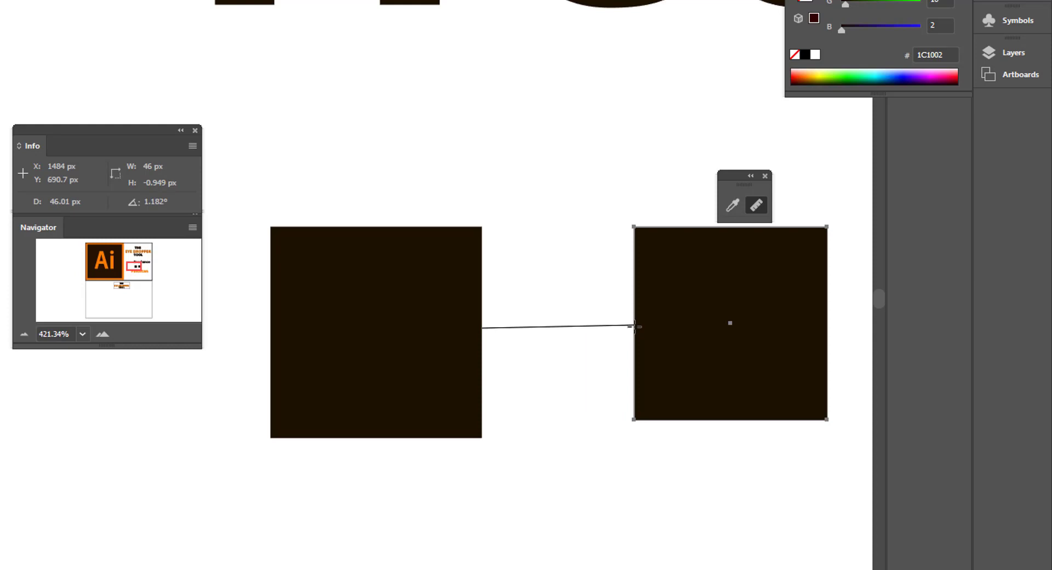
{"action": "left_click_drag", "start_coordinate": [635, 326], "coordinate": [635, 327]}
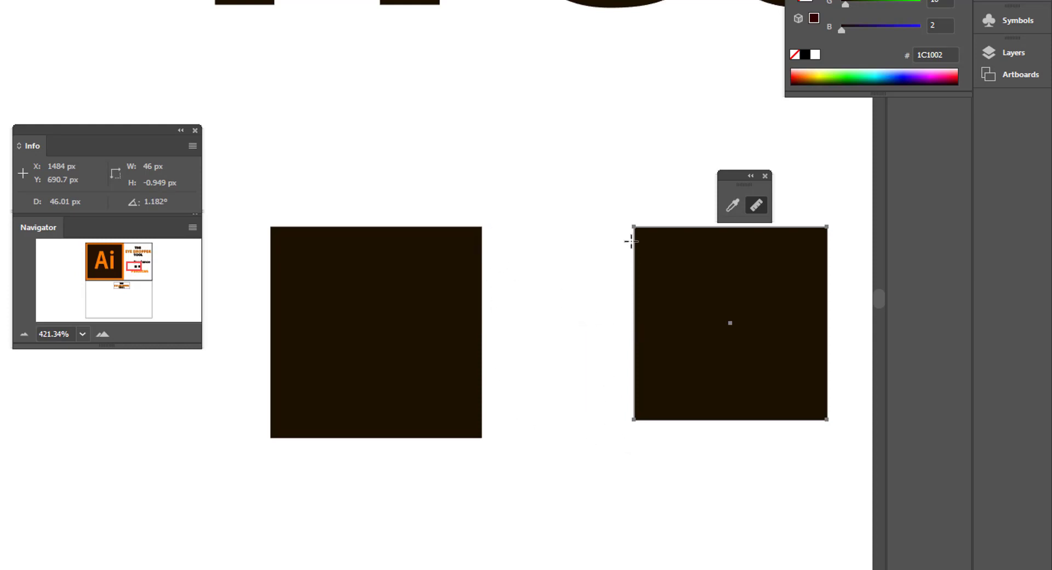
Step: Create a rectangle 46 px wide and 58.5 px high, and fit it into the gap between the two squares
{"action": "key", "text": "v"}
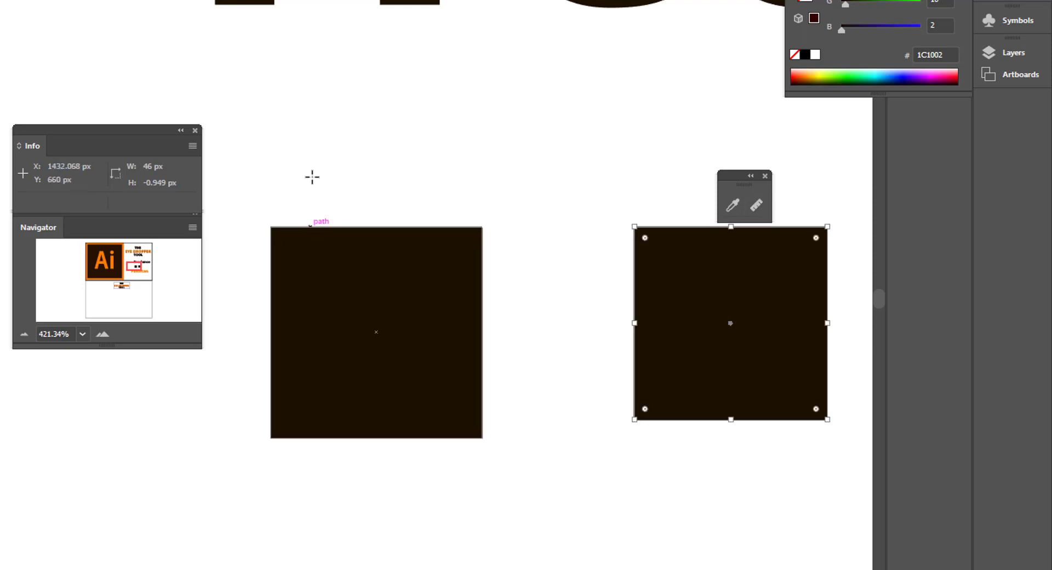
{"action": "left_click", "coordinate": [369, 99]}
{"action": "left_click_drag", "start_coordinate": [301, 25], "coordinate": [441, 80]}
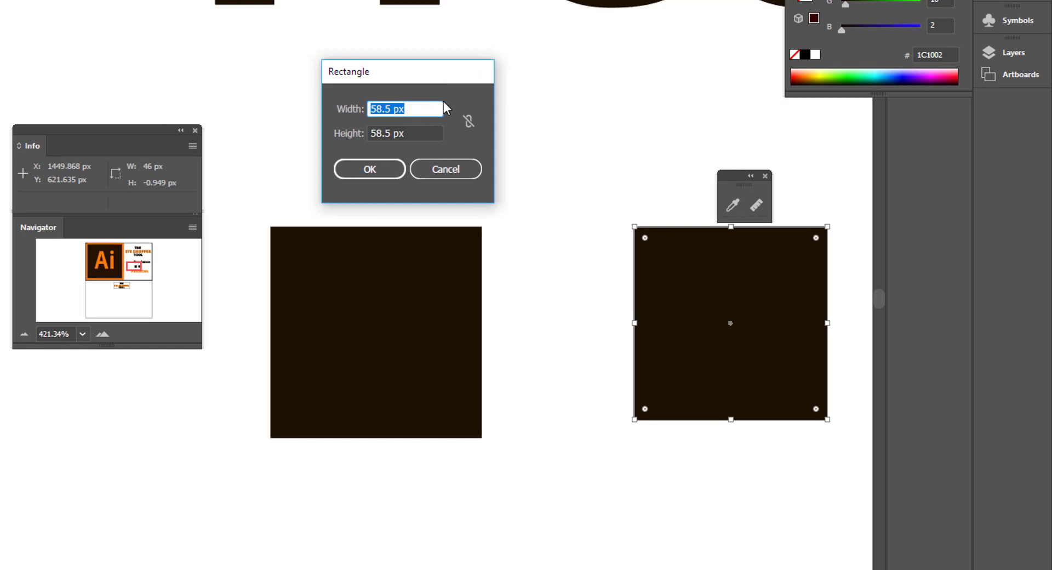
{"action": "type", "text": "46"}
{"action": "key", "text": "Tab"}
{"action": "left_click", "coordinate": [372, 168]}
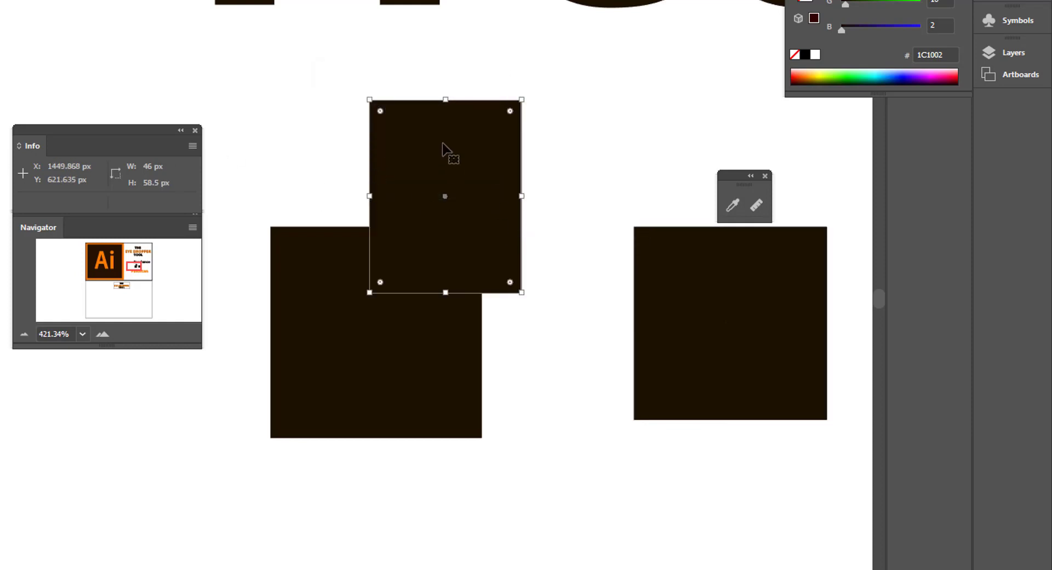
{"action": "left_click_drag", "start_coordinate": [442, 141], "coordinate": [553, 271]}
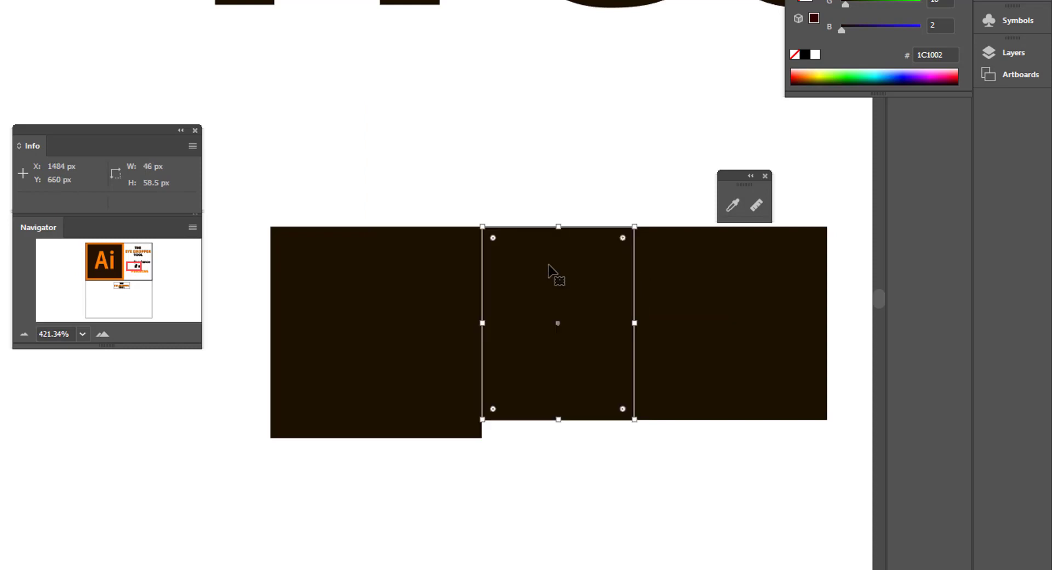
{"action": "left_click", "coordinate": [497, 177]}
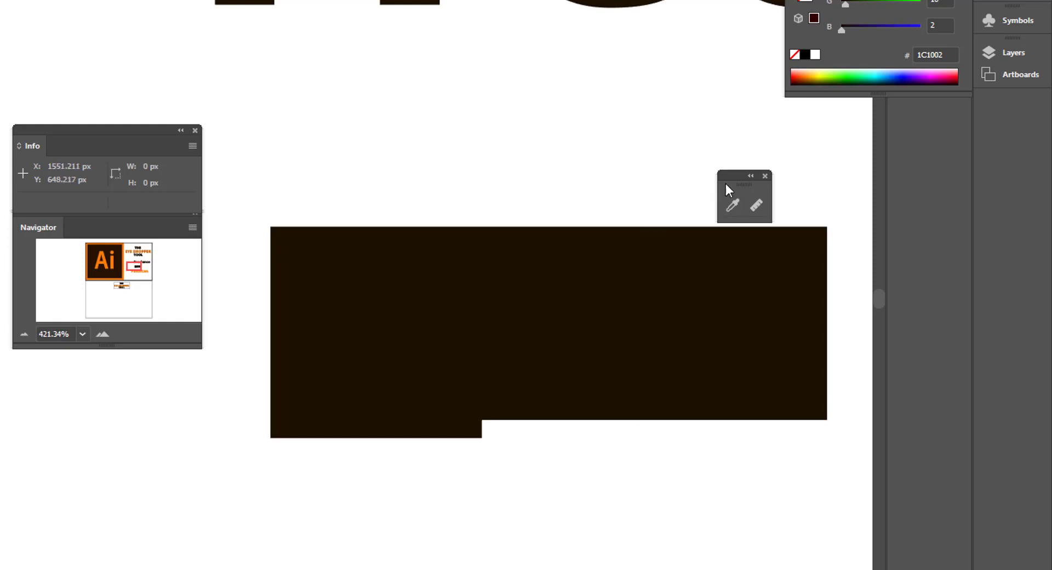
Step: Place the floating Eyedropper and Measure tool panel beside the Info panel, and shift the larger square about 9 px left, away from the rectangle
{"action": "left_click_drag", "start_coordinate": [752, 185], "coordinate": [260, 141]}
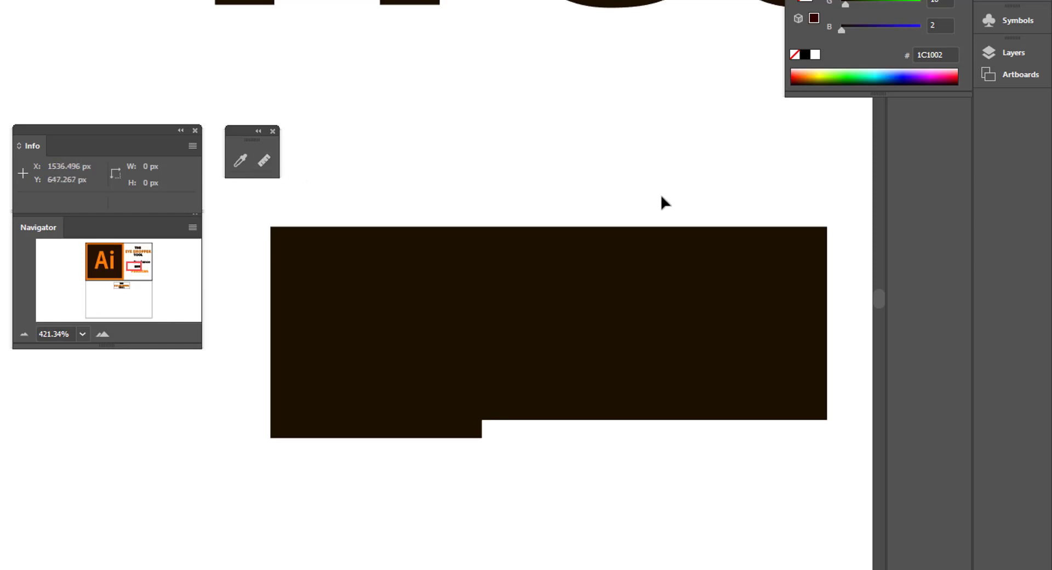
{"action": "left_click", "coordinate": [314, 323]}
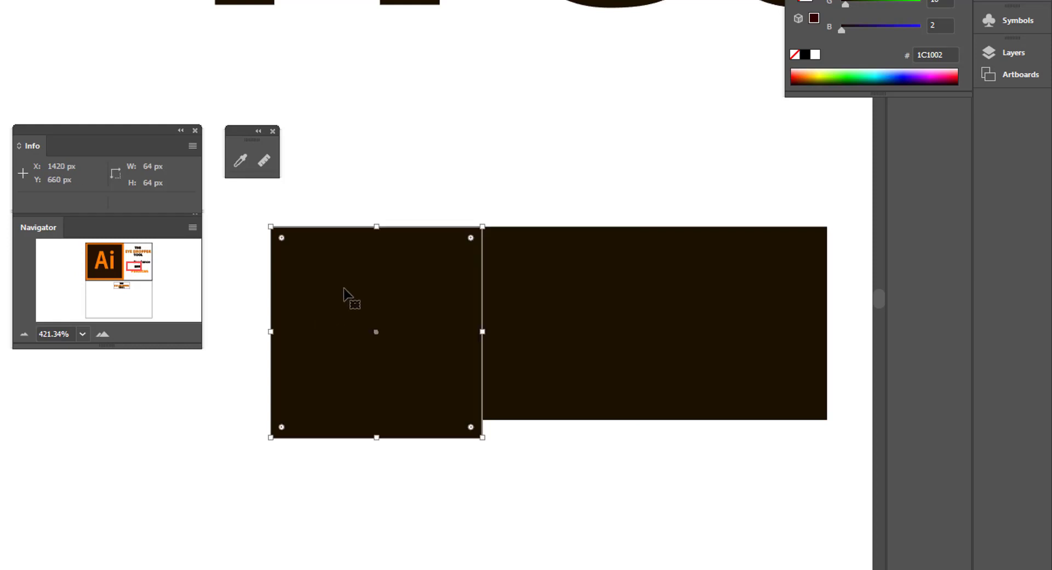
{"action": "left_click_drag", "start_coordinate": [346, 295], "coordinate": [317, 293]}
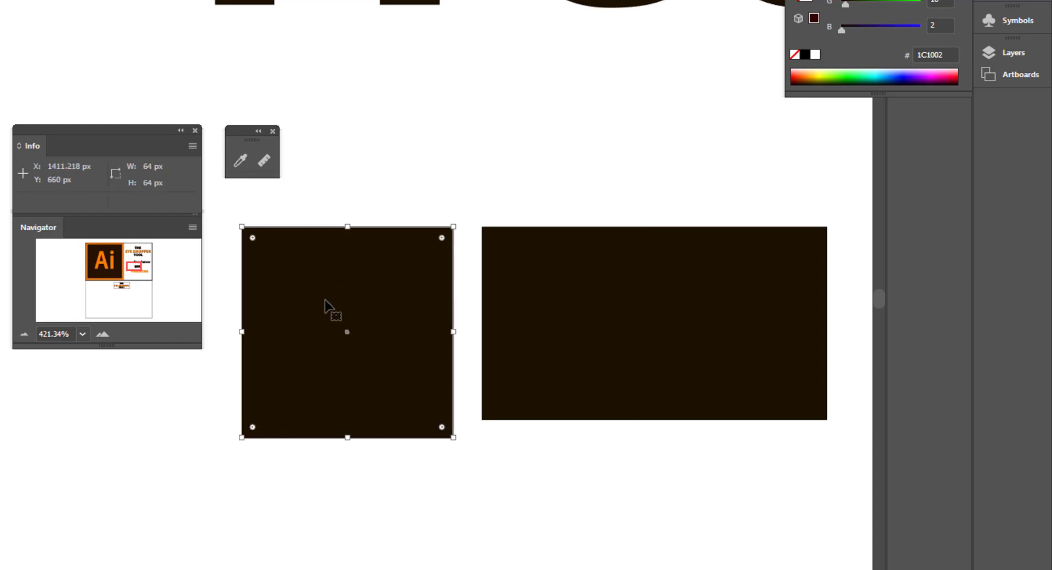
Step: Measure the larger square's width and height with the Measure tool
{"action": "left_click", "coordinate": [266, 159]}
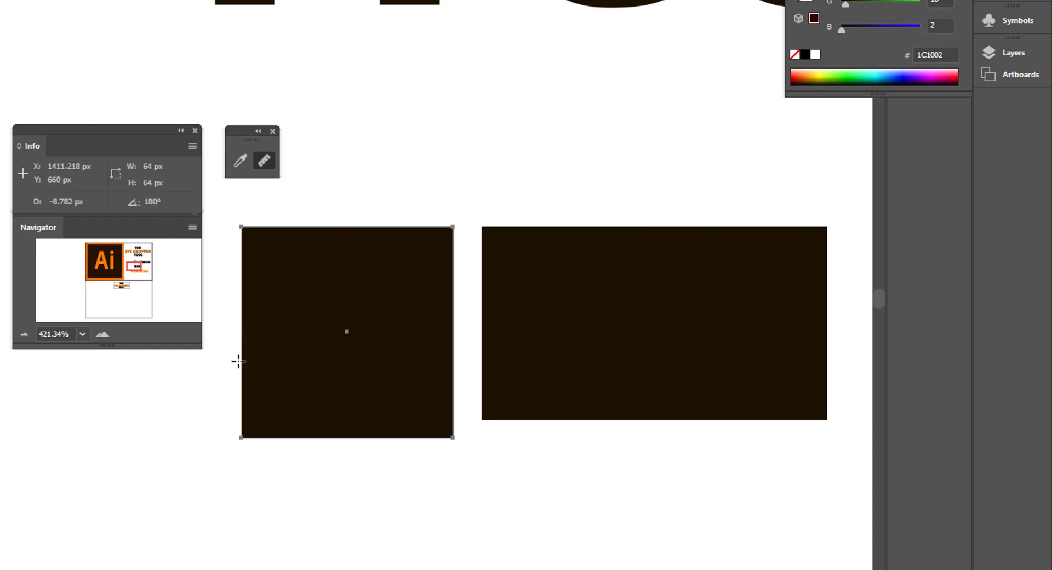
{"action": "left_click_drag", "start_coordinate": [241, 320], "coordinate": [454, 320]}
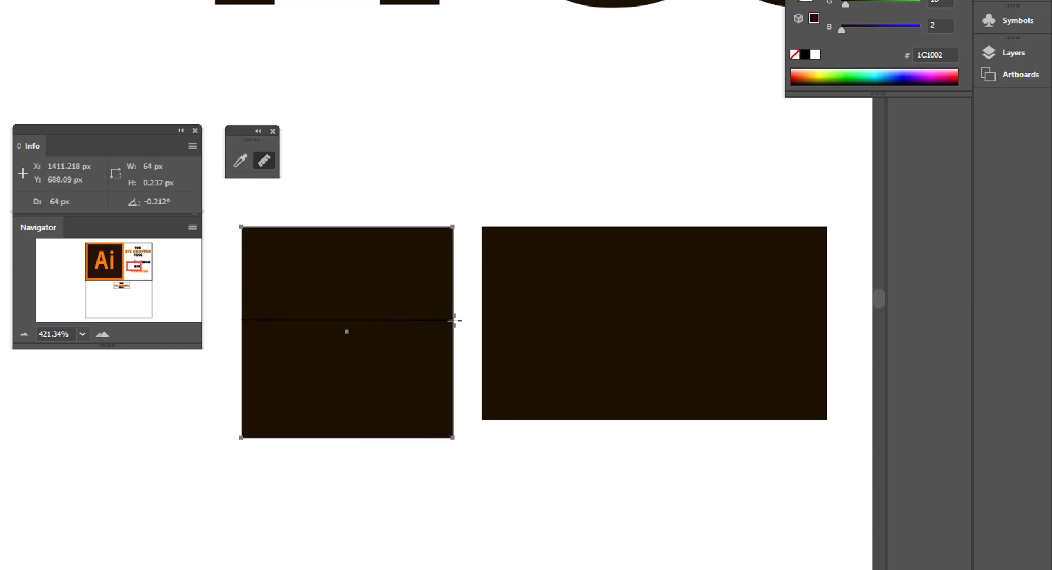
{"action": "left_click_drag", "start_coordinate": [455, 320], "coordinate": [454, 320]}
{"action": "left_click_drag", "start_coordinate": [347, 228], "coordinate": [348, 441]}
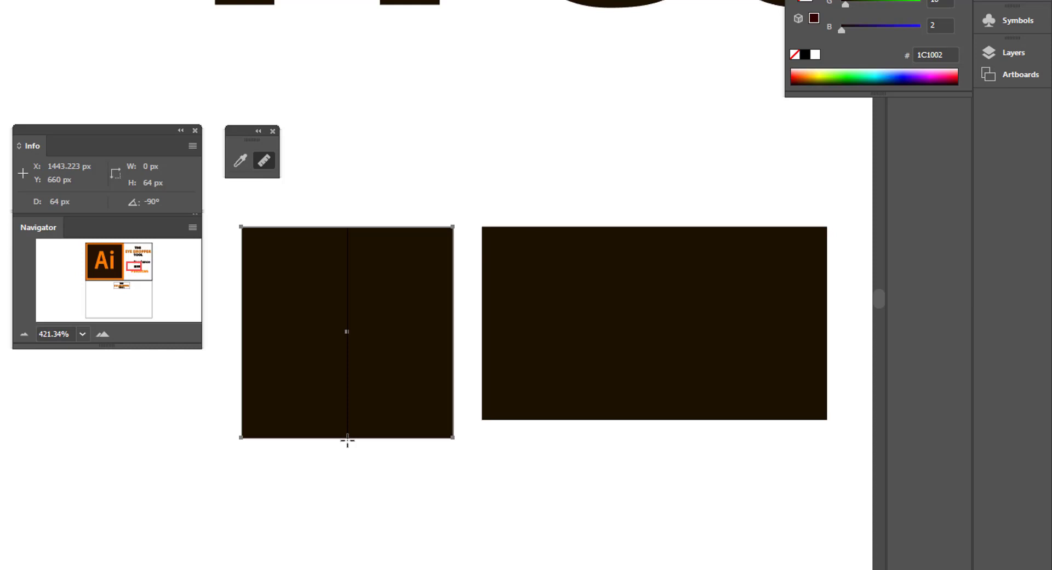
{"action": "left_click_drag", "start_coordinate": [348, 440], "coordinate": [348, 441]}
{"action": "left_click_drag", "start_coordinate": [348, 440], "coordinate": [350, 441]}
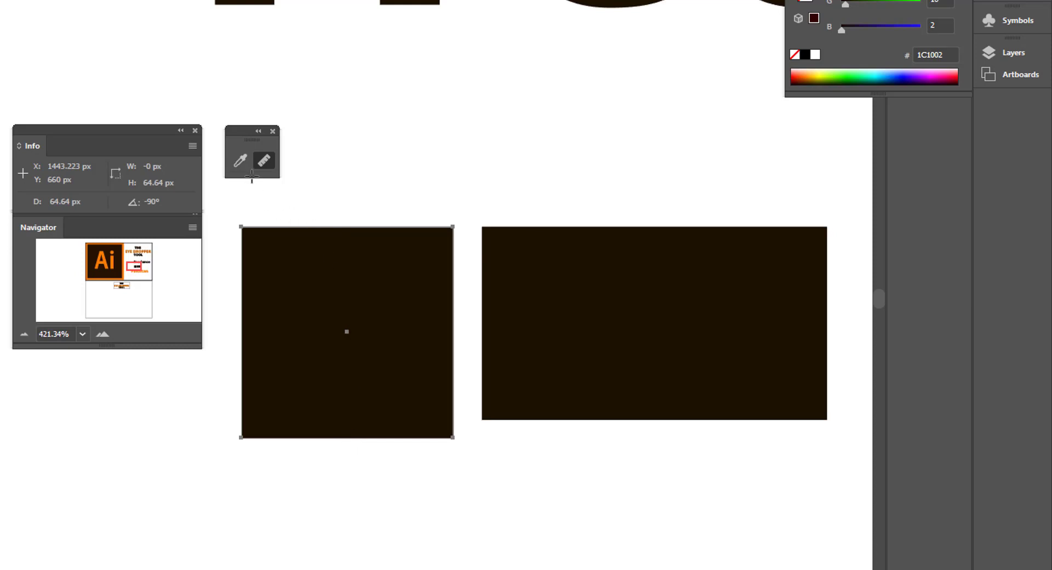